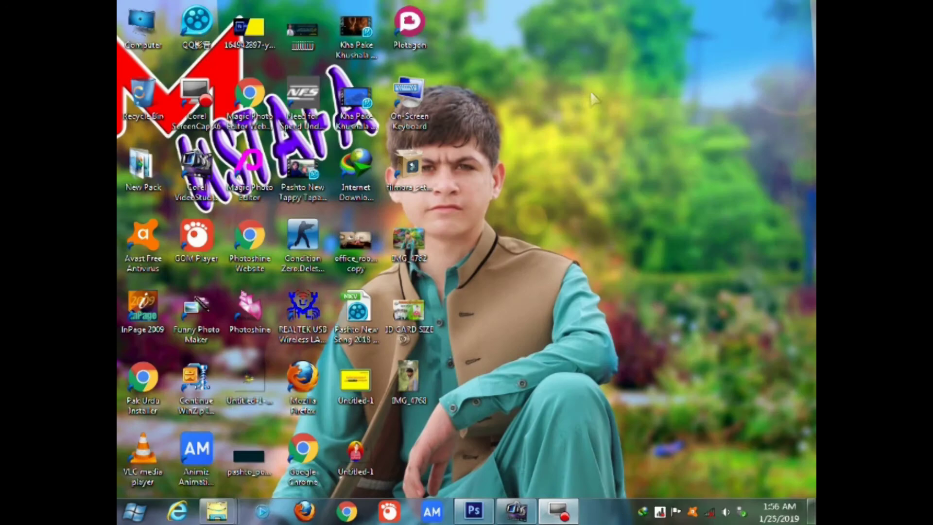
Open the IMG_4782 garden portrait photo from the Desktop in Photoshop
left_click_drag(677, 155, 594, 223)
left_click_drag(684, 159, 554, 229)
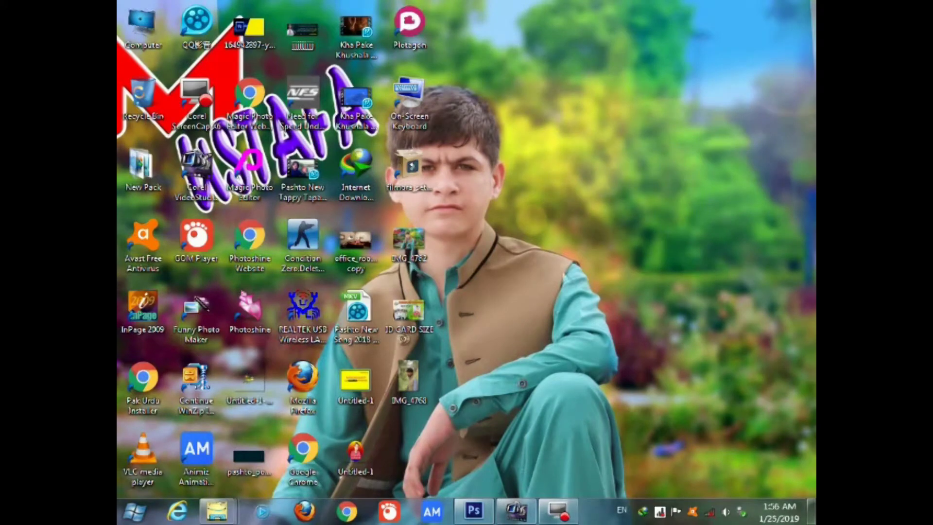
mouse_move(712, 140)
left_mouse_down()
mouse_move(544, 262)
mouse_move(554, 288)
left_mouse_up()
left_click_drag(729, 131, 574, 321)
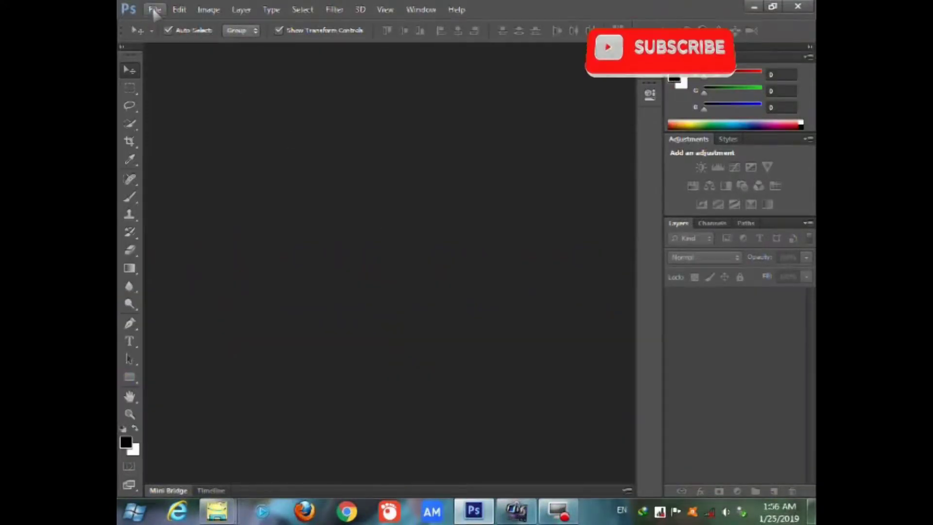
left_click(154, 10)
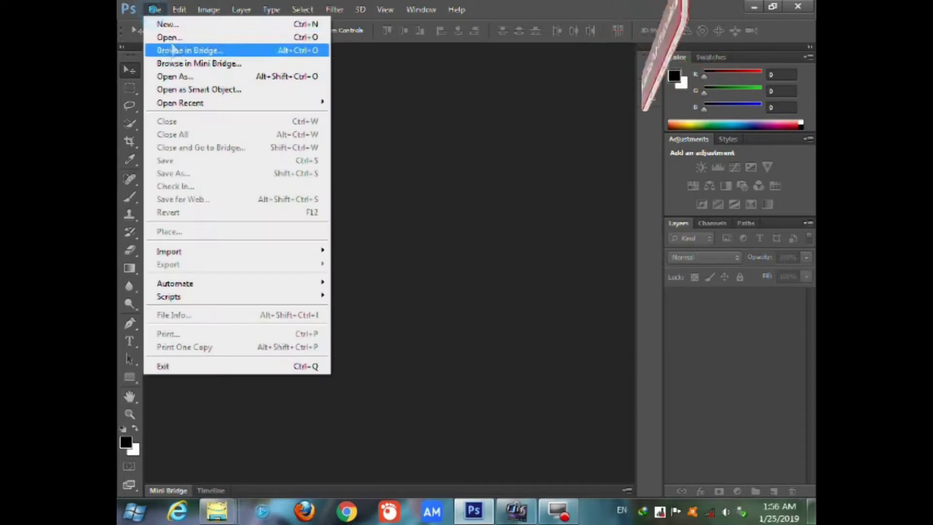
left_click(169, 37)
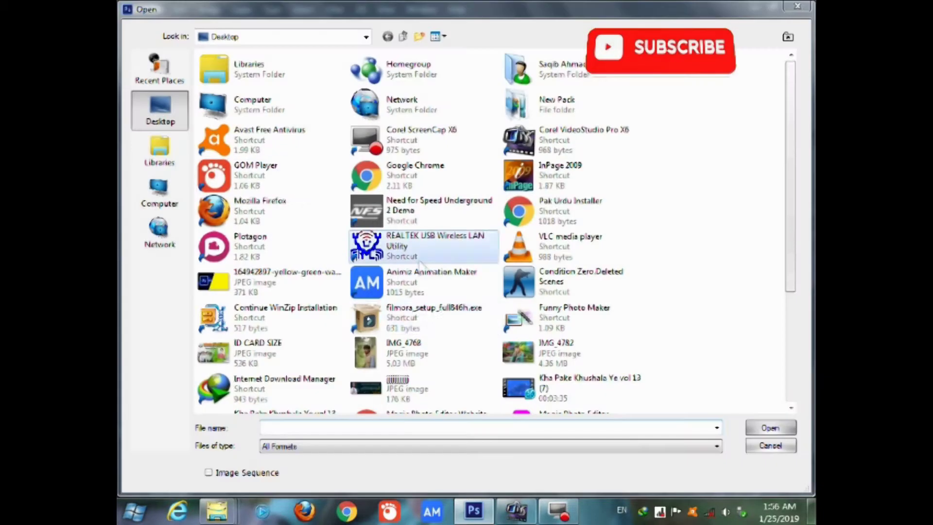
double_click(568, 350)
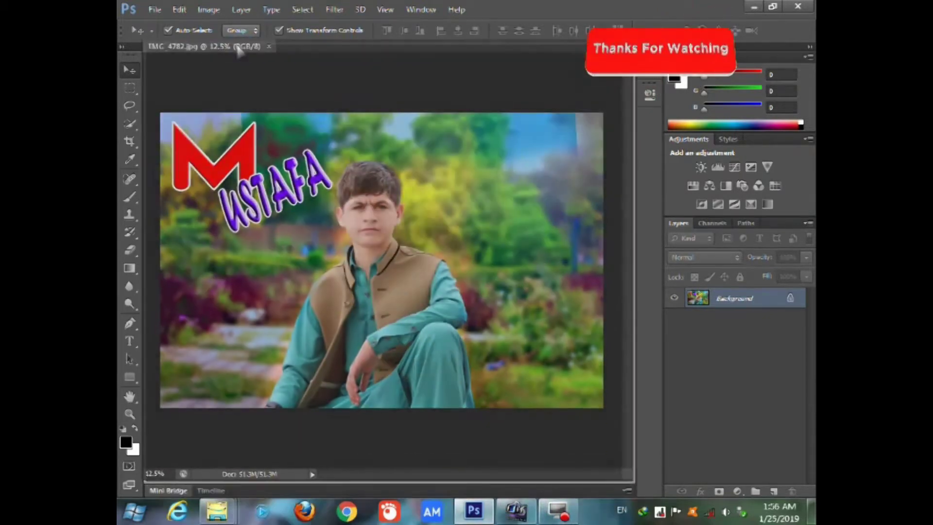
Convert the locked Background layer into an editable Layer 0
double_click(761, 305)
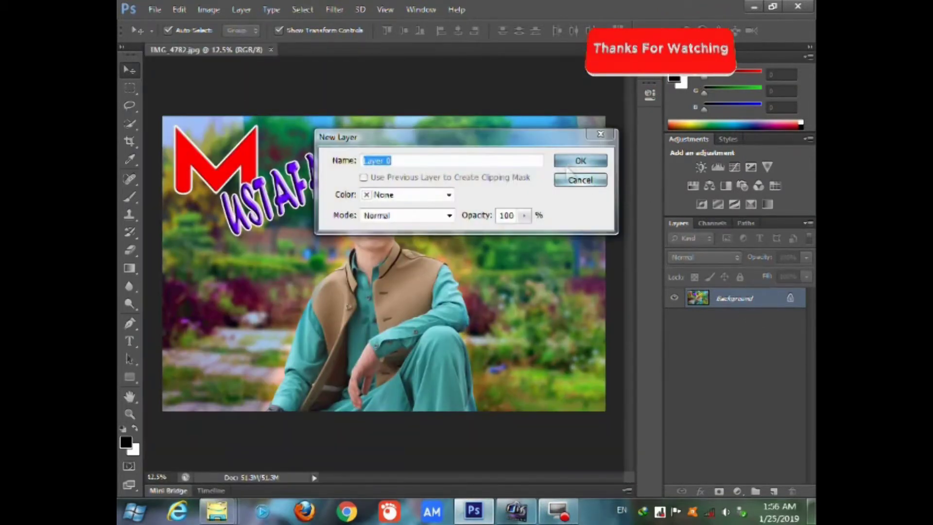
left_click(578, 161)
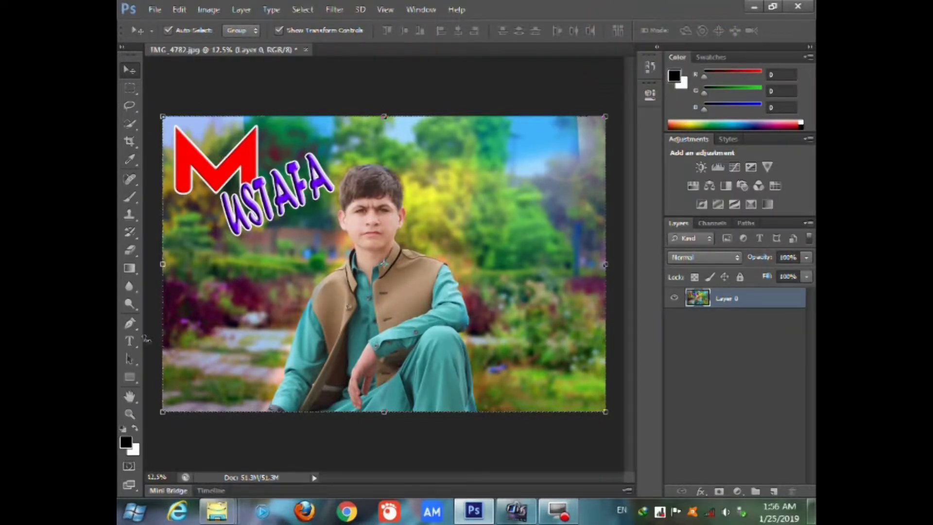
left_click(129, 377)
Draw a black rectangle shape covering the whole photo
left_click_drag(155, 102, 609, 415)
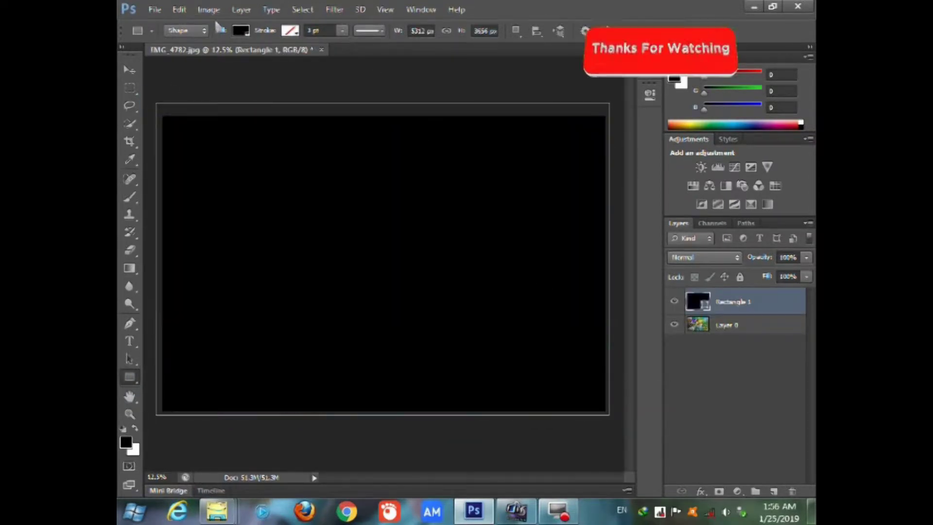
left_click(131, 70)
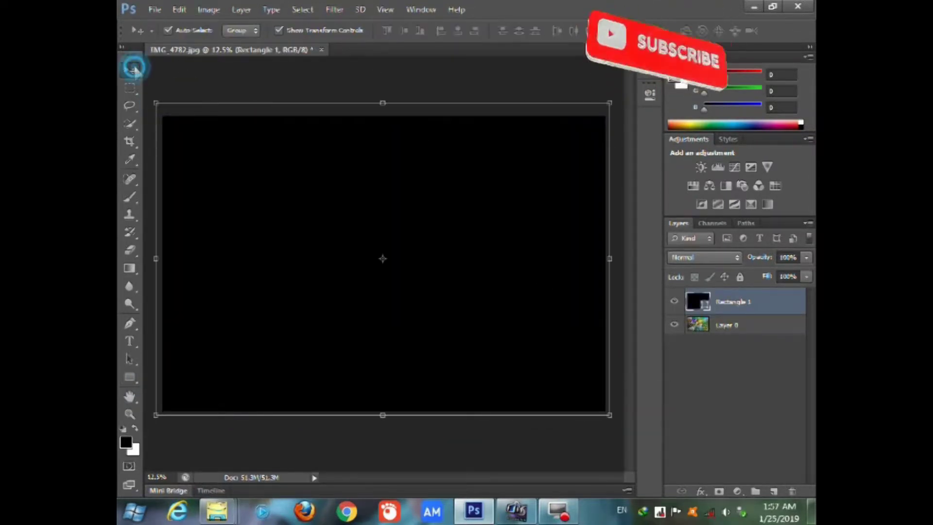
left_click(130, 377)
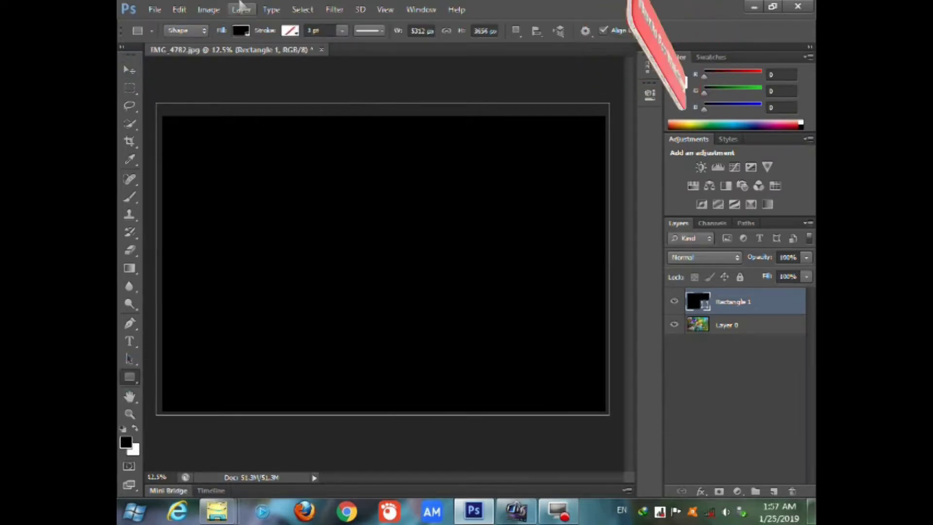
left_click(129, 70)
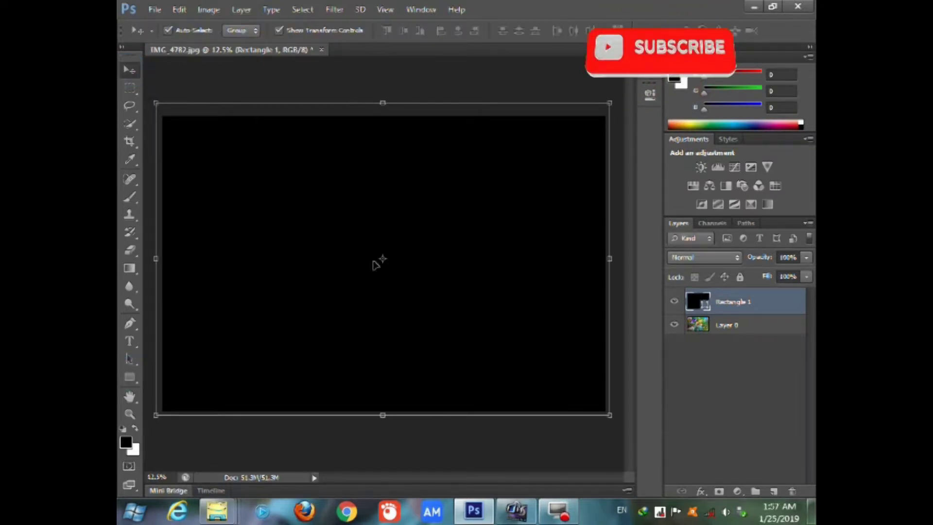
Apply Lock All to both the Rectangle 1 and Layer 0 layers
left_click(740, 277)
left_click(729, 325)
left_click(739, 277)
left_click(588, 427)
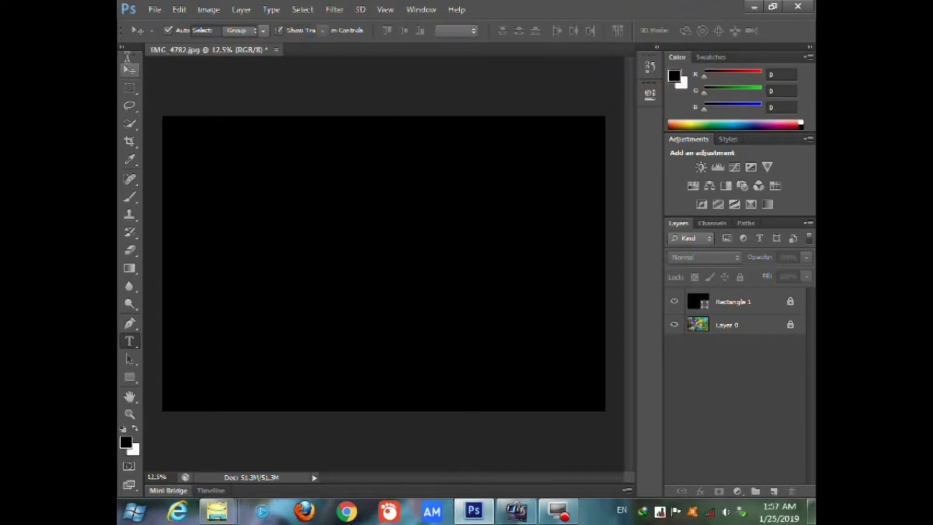
Create two text layers on the canvas and switch the input language from EN to Urdu
left_click(455, 305)
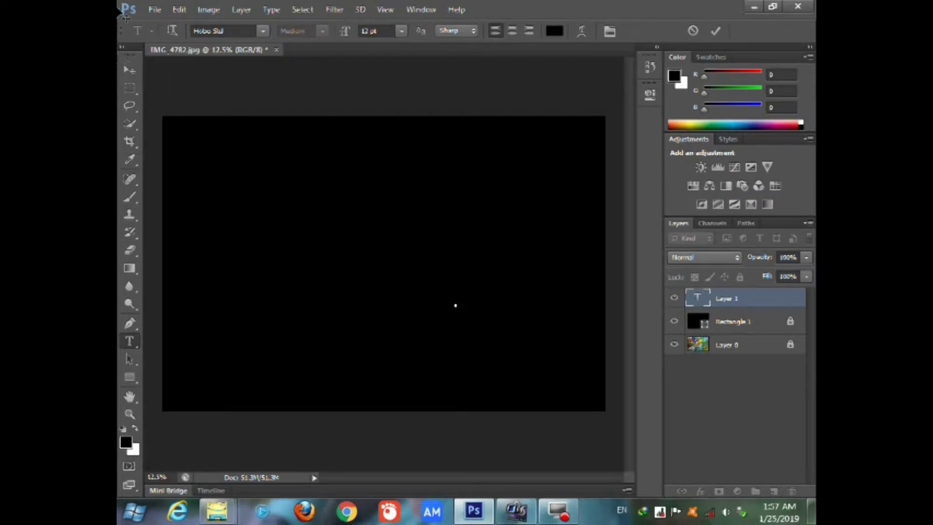
left_click(130, 71)
left_click(130, 341)
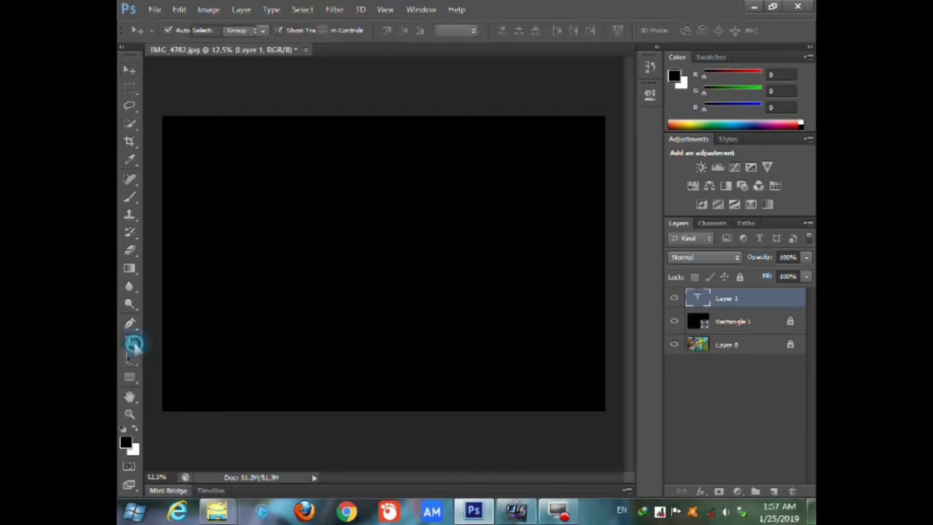
left_click(460, 219)
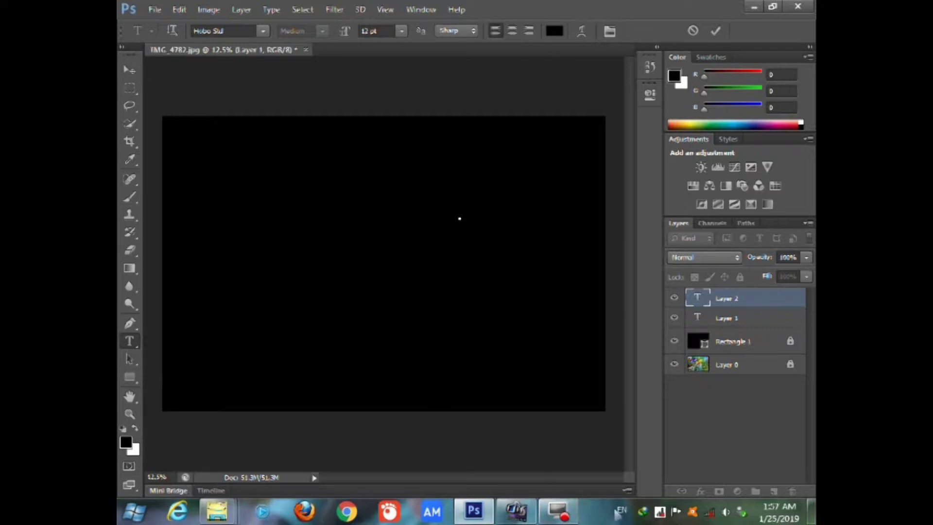
left_click(619, 511)
left_click(641, 456)
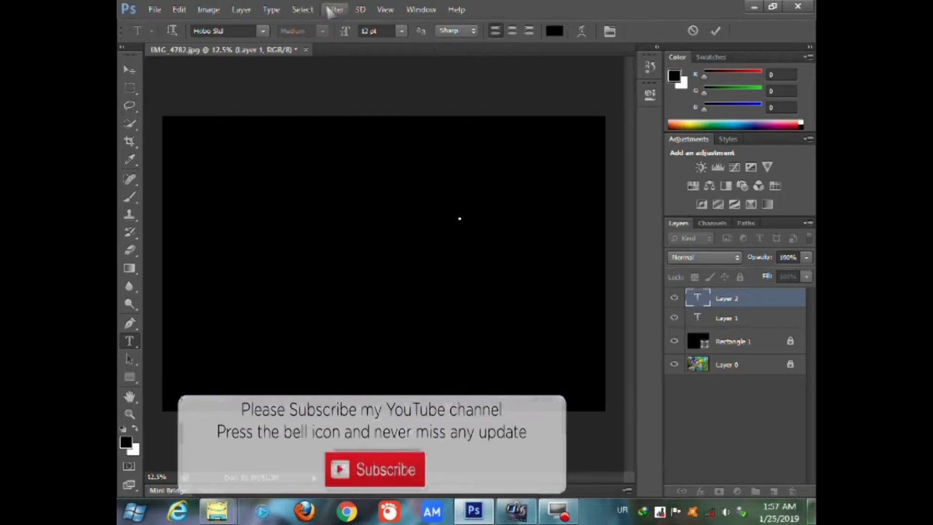
Set the type size to 72 pt
left_click(402, 31)
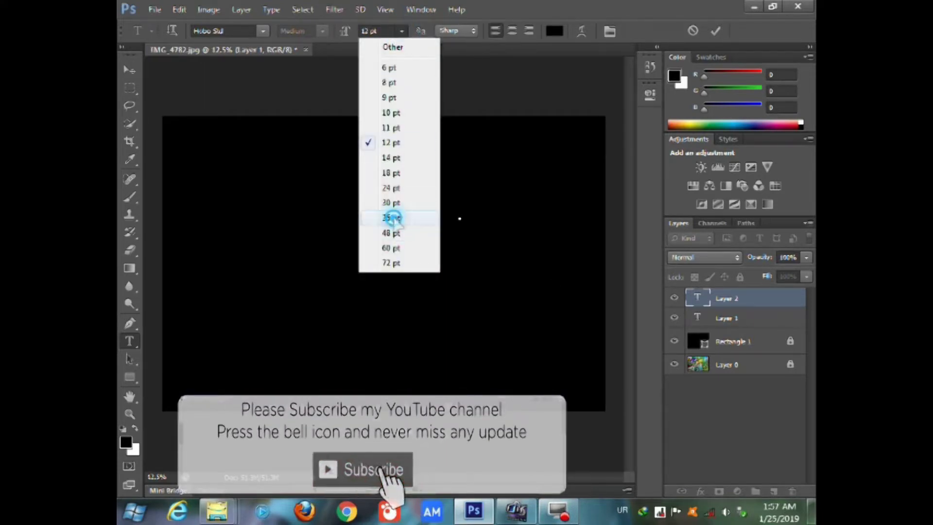
left_click(391, 214)
left_click(401, 31)
left_click(391, 262)
Choose white as the text colour and type the Urdu slogan
left_click(553, 31)
left_click_drag(466, 217, 437, 104)
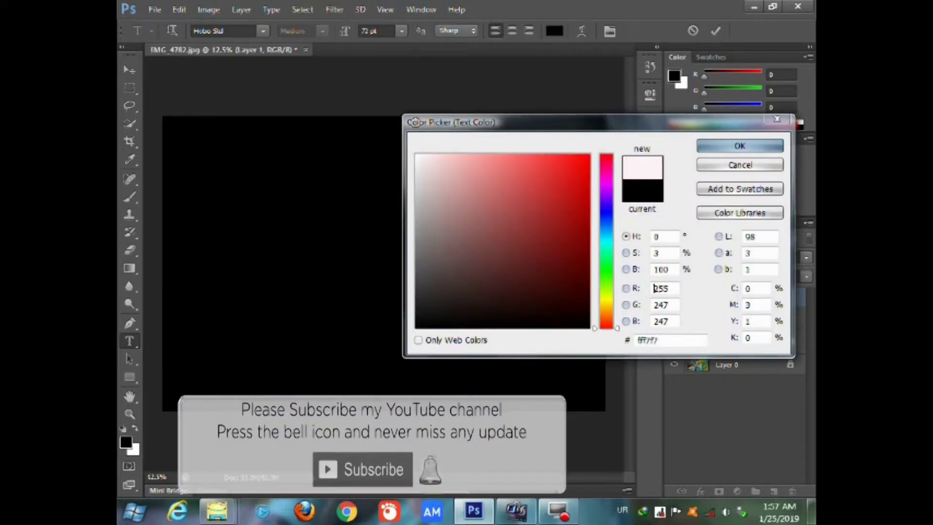
left_click(706, 154)
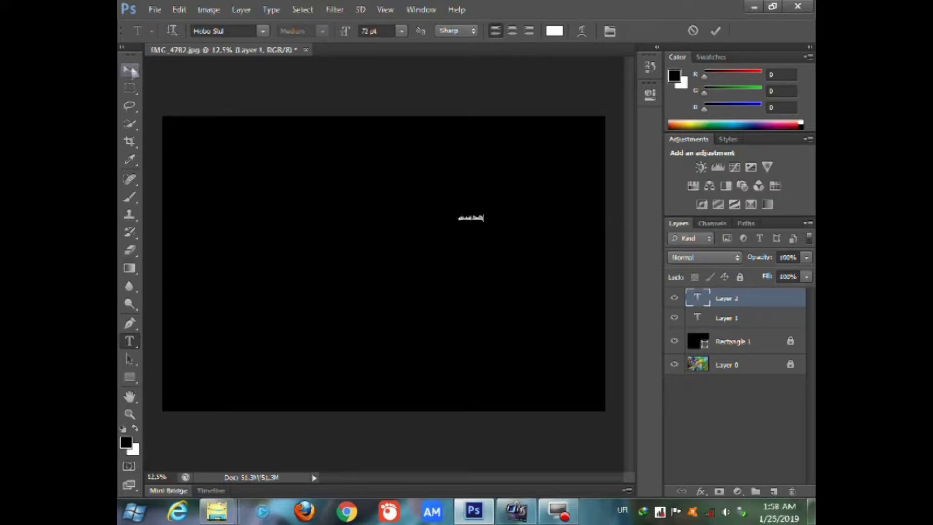
left_click(130, 71)
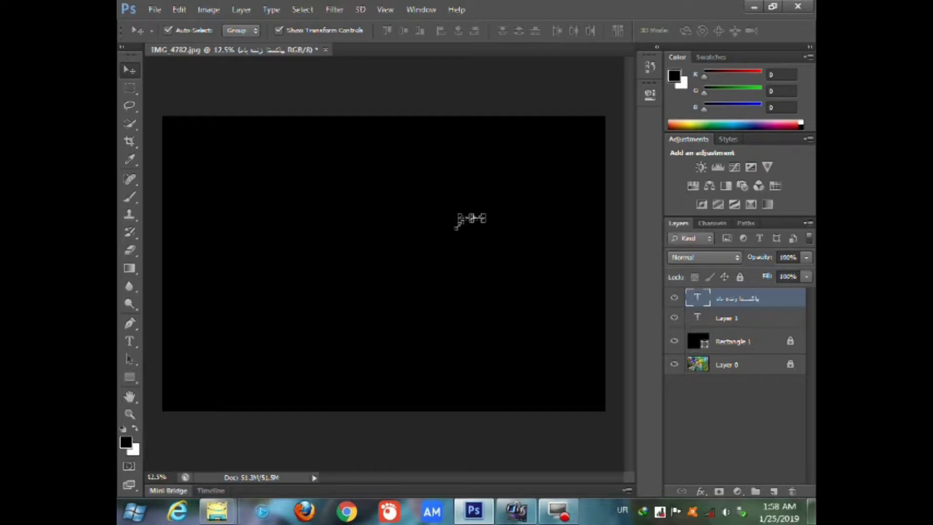
Scale up the white Urdu slogan with Free Transform and move it to the canvas centre
left_click_drag(458, 225, 306, 295)
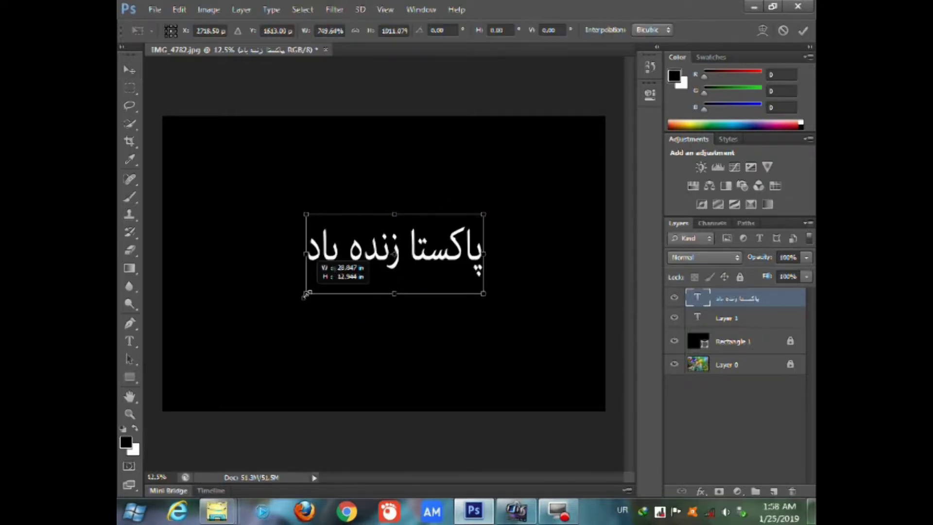
left_click(132, 71)
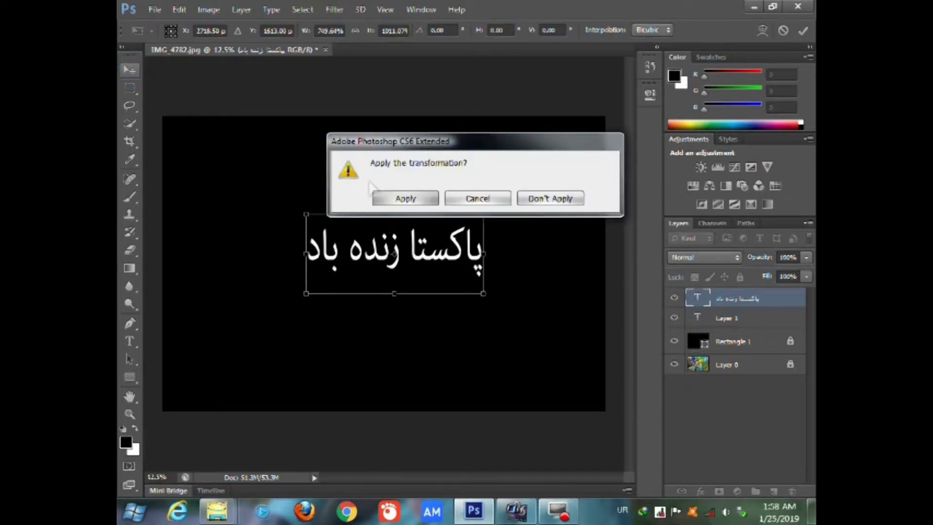
left_click(403, 198)
left_click_drag(448, 269, 442, 238)
left_click(130, 340)
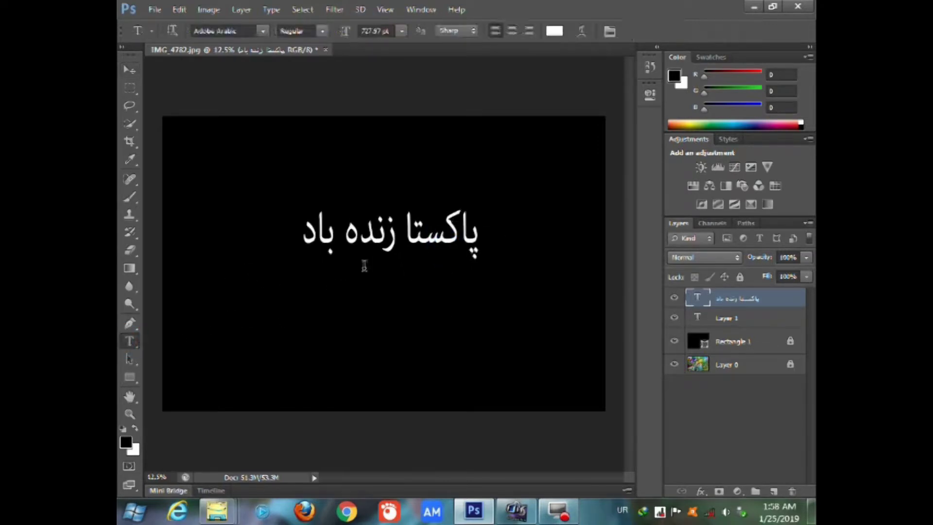
Retype the broken letters as 'ن ز' so the slogan reads پاکستان زنده باد, then select all
left_click(388, 236)
left_click_drag(386, 236, 414, 237)
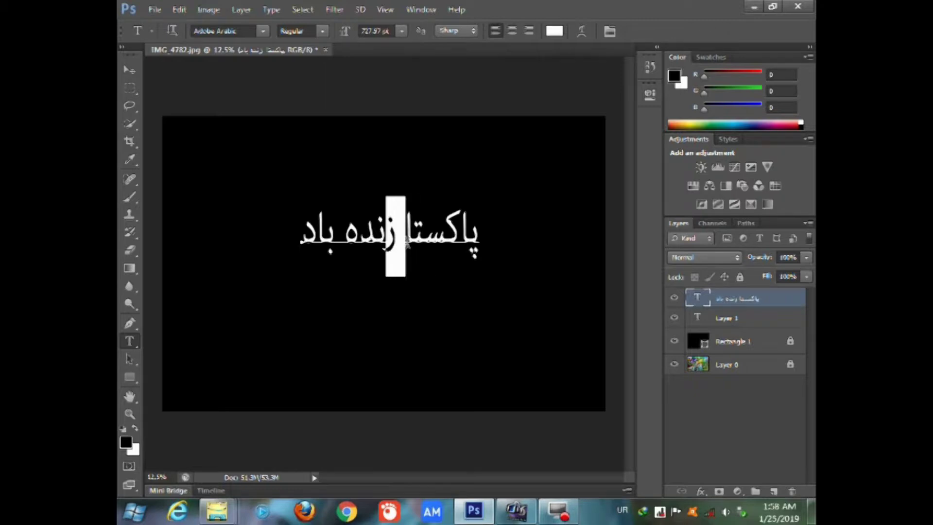
type("ن")
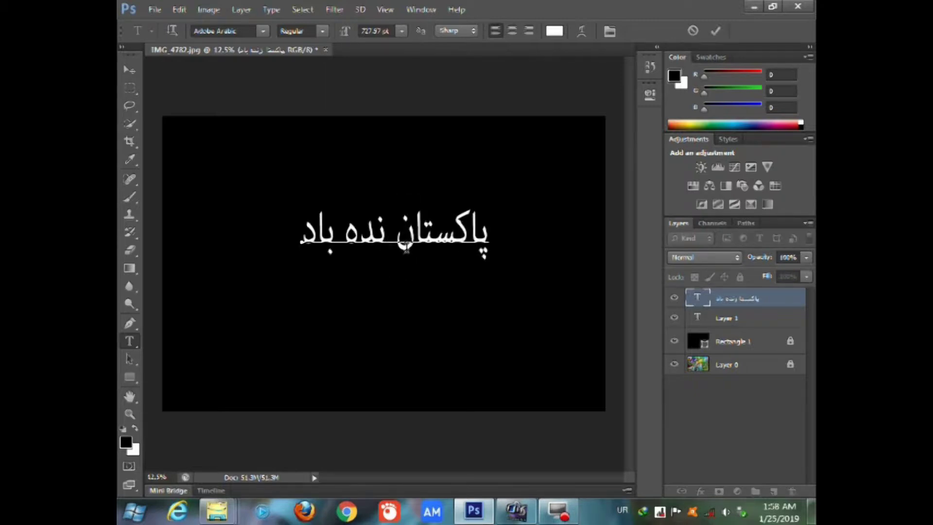
type(" ز")
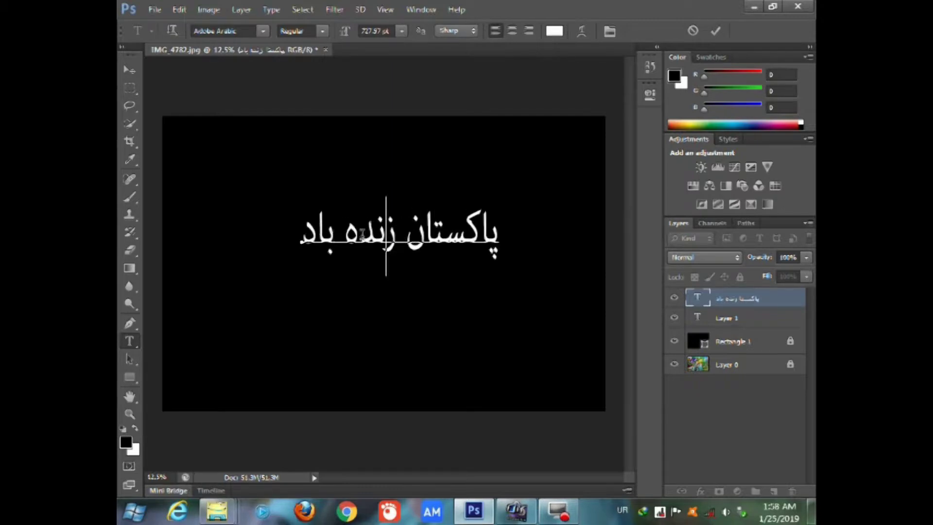
left_click(497, 243)
key("ctrl+a")
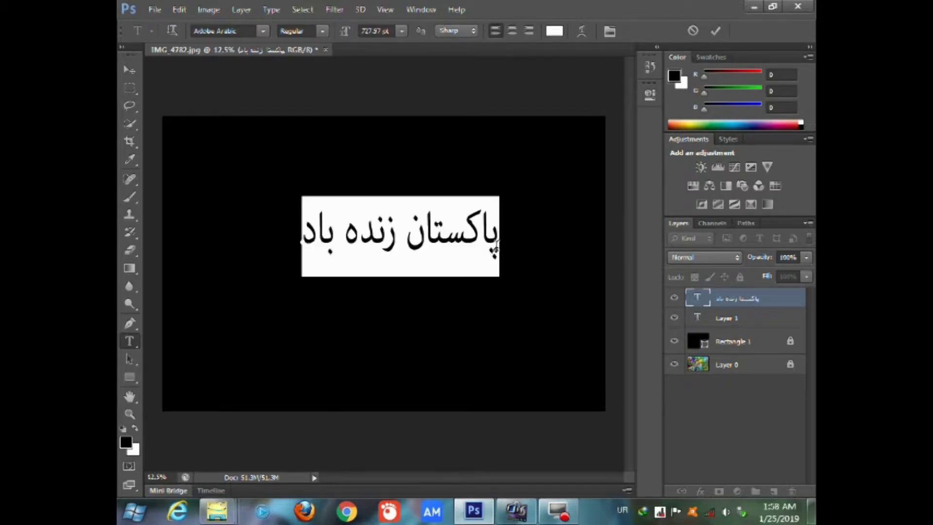
Set the slogan in the Aslam font and move it left toward the centre
left_click(260, 31)
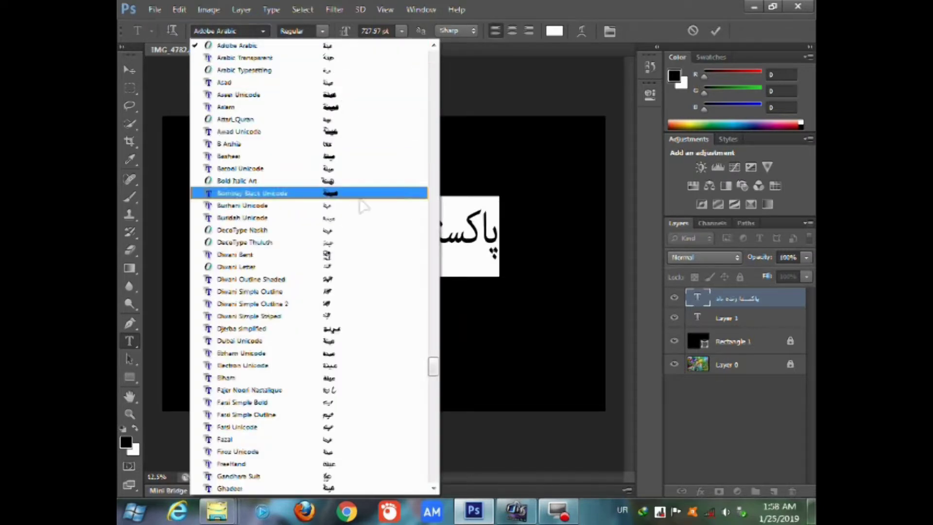
left_click(346, 107)
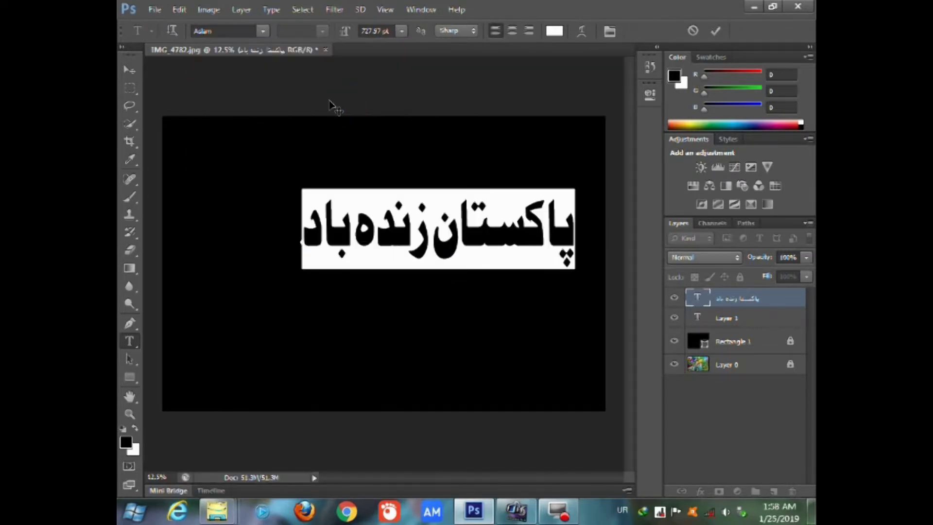
left_click(129, 70)
left_click_drag(489, 238, 433, 243)
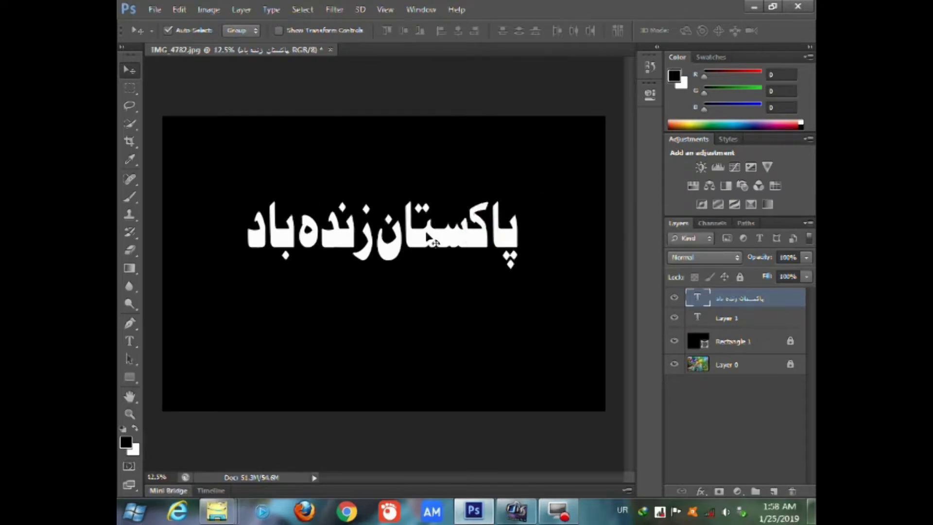
Reselect the full slogan text and commit the edit
left_click(130, 342)
left_click(129, 69)
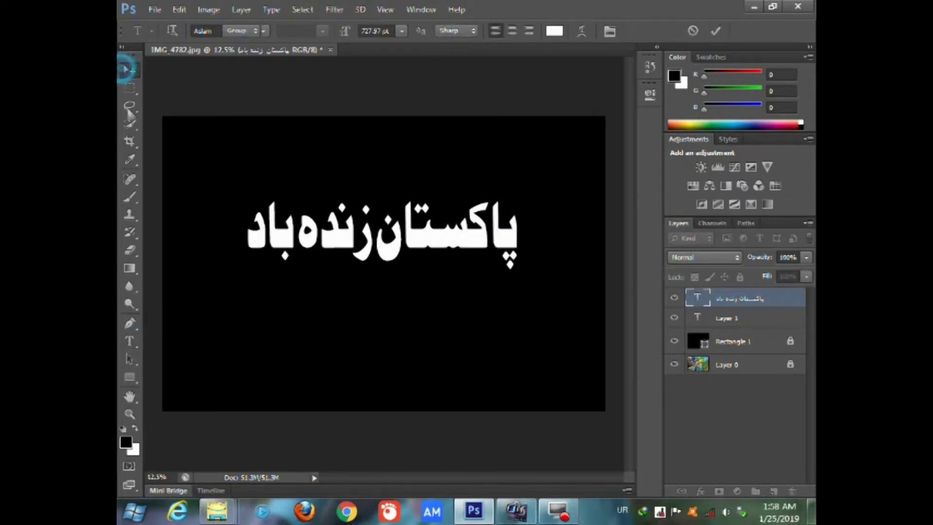
left_click(132, 343)
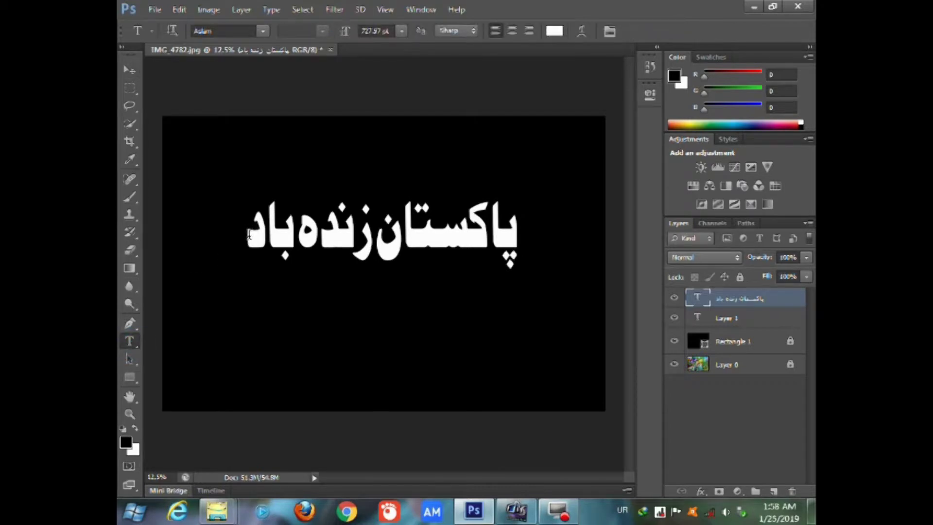
left_click_drag(249, 234, 518, 235)
left_click(133, 73)
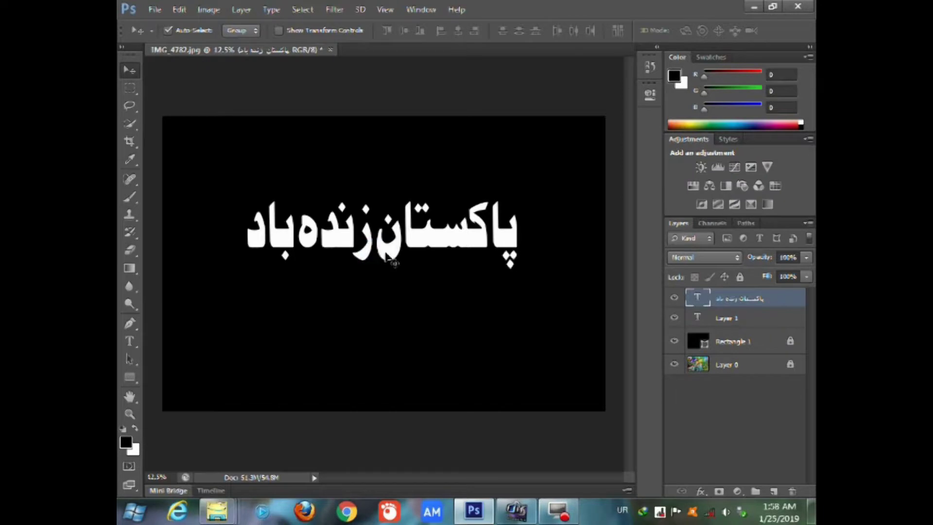
left_click(699, 492)
Enable Drop Shadow and a thicker black Stroke on the slogan
left_click(714, 474)
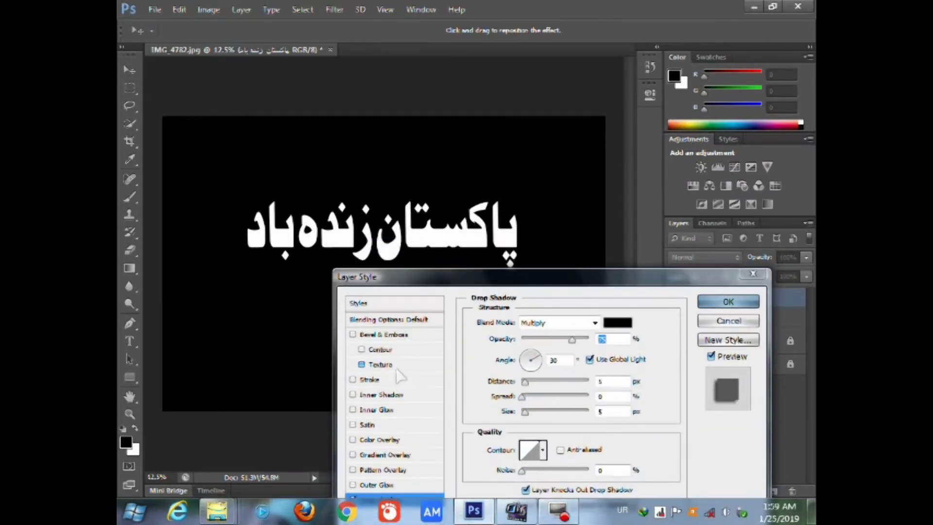
left_click(370, 379)
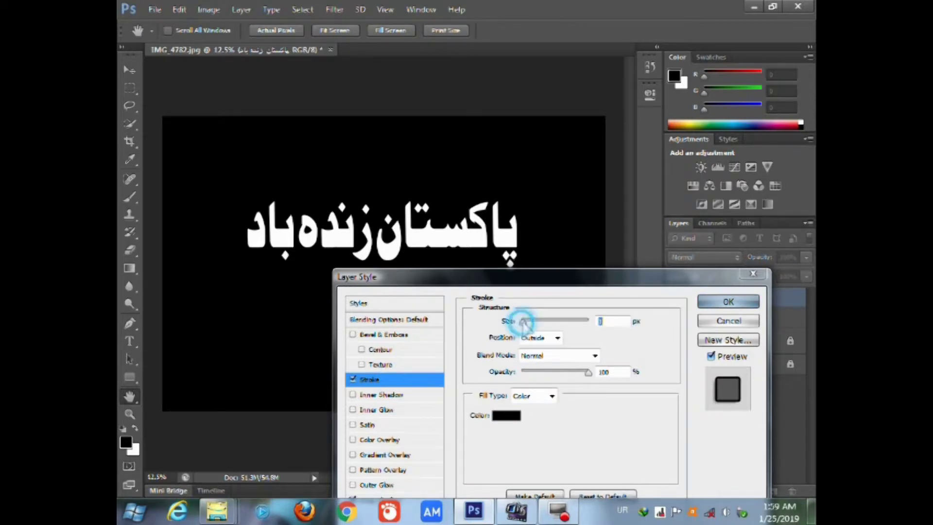
left_click_drag(523, 322, 534, 322)
left_click_drag(389, 277, 418, 234)
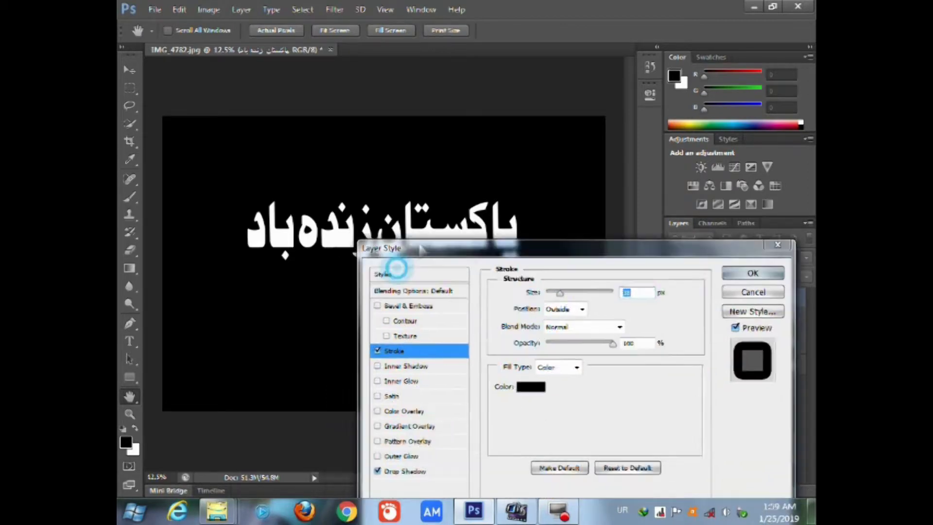
Add a dark green Color Overlay to the slogan
left_click(409, 396)
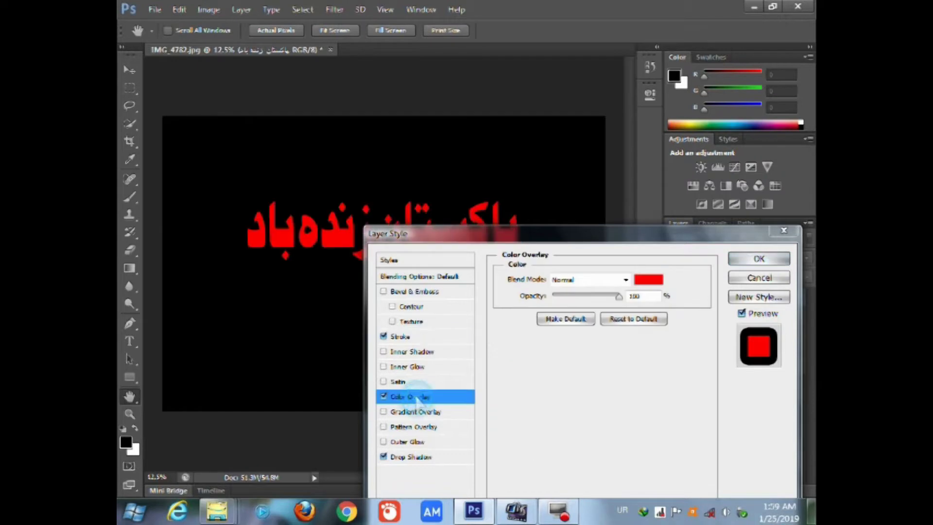
left_click(656, 284)
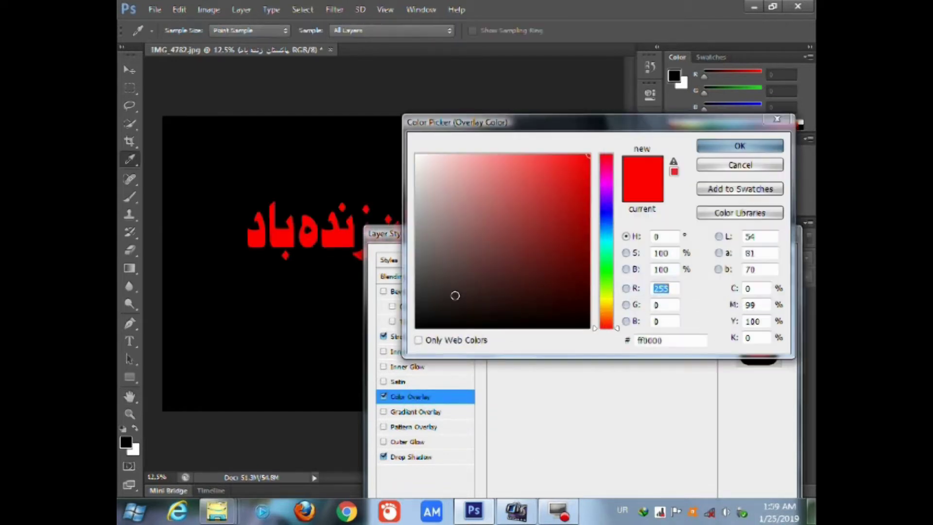
left_click(605, 277)
left_click_drag(566, 275, 576, 229)
left_click(740, 145)
mouse_move(492, 247)
left_mouse_down()
mouse_move(482, 330)
mouse_move(622, 303)
mouse_move(539, 279)
mouse_move(485, 297)
mouse_move(480, 290)
mouse_move(507, 374)
mouse_move(500, 360)
mouse_move(521, 379)
mouse_move(385, 352)
mouse_move(406, 393)
mouse_move(447, 294)
mouse_move(455, 345)
mouse_move(476, 302)
mouse_move(492, 308)
mouse_move(488, 283)
left_mouse_up()
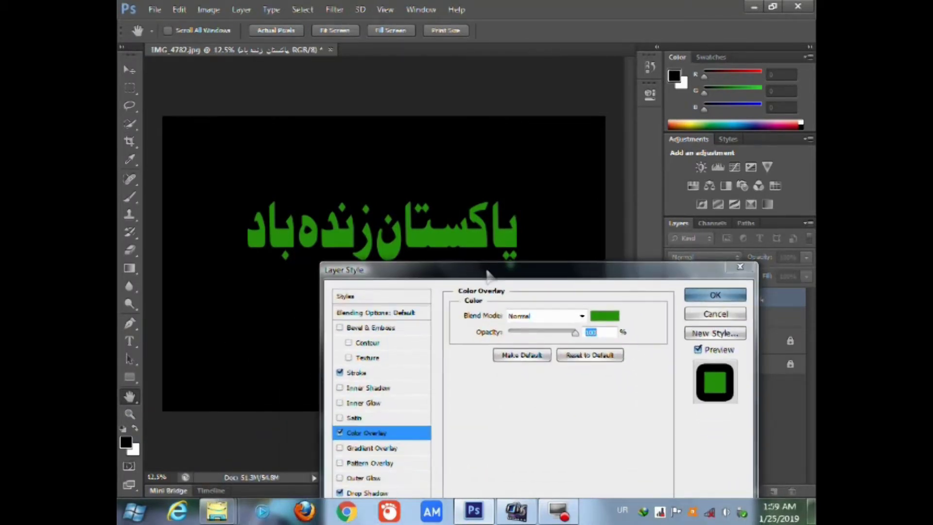
Try a Bevel & Emboss effect, then turn it off again
left_click(383, 336)
mouse_move(517, 387)
left_mouse_down()
mouse_move(544, 388)
mouse_move(514, 387)
left_mouse_up()
left_click_drag(447, 280, 480, 165)
left_click(372, 222)
Give the drop shadow a bright yellow colour and a larger distance
left_click(423, 387)
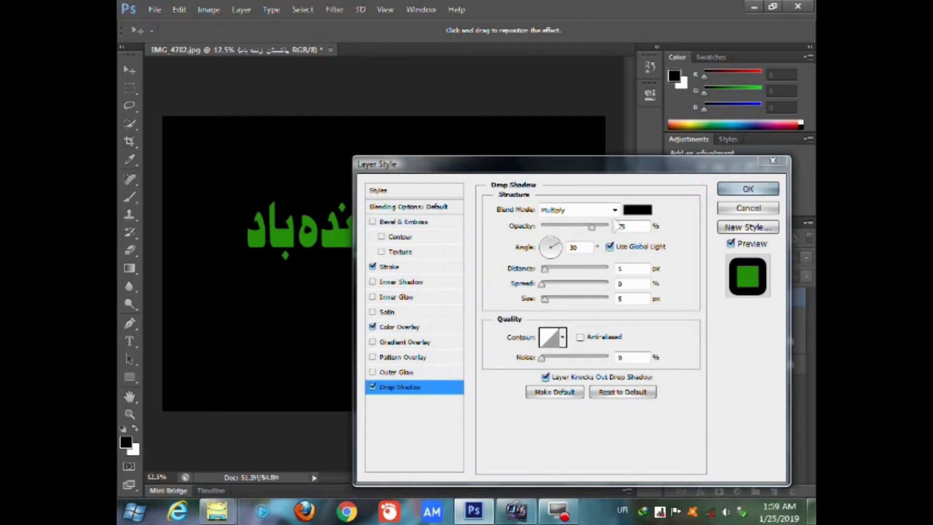
left_click(633, 206)
left_click_drag(606, 324, 606, 304)
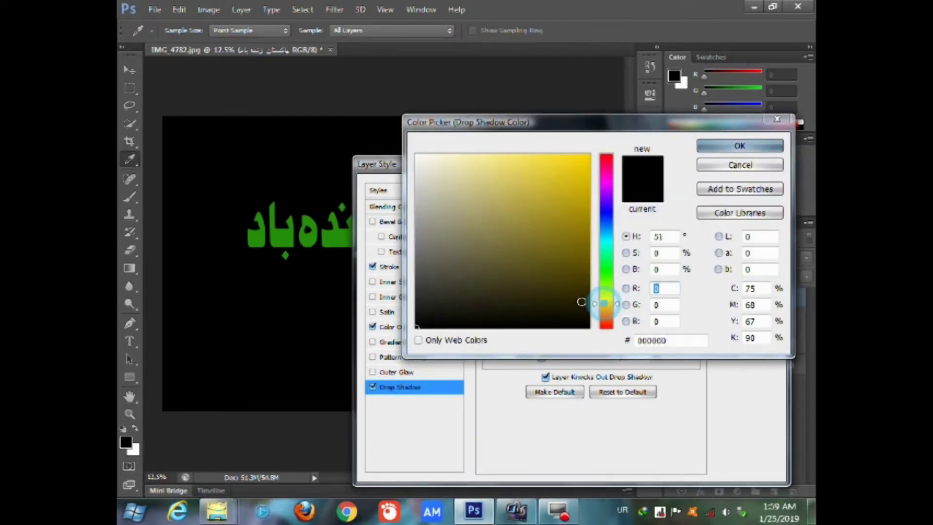
left_click(588, 156)
left_click(739, 146)
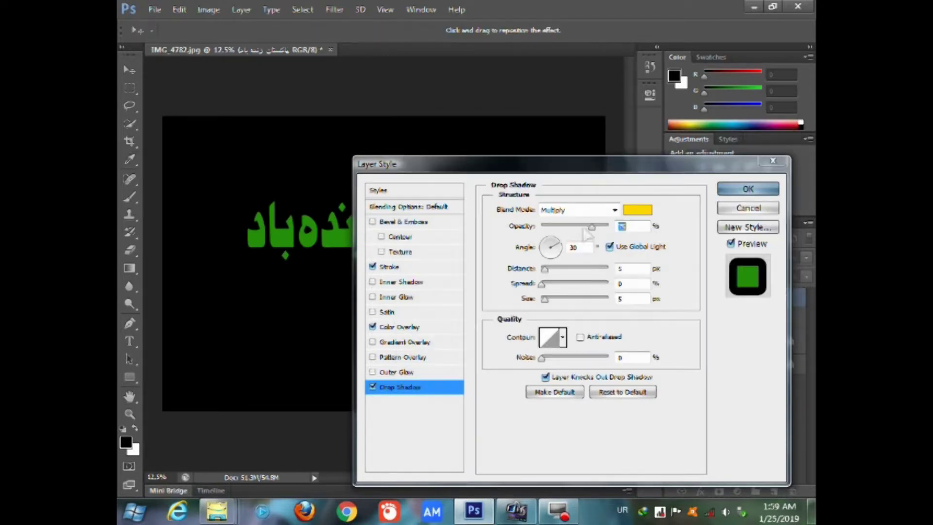
mouse_move(546, 268)
left_mouse_down()
mouse_move(579, 269)
mouse_move(568, 285)
mouse_move(577, 299)
left_mouse_up()
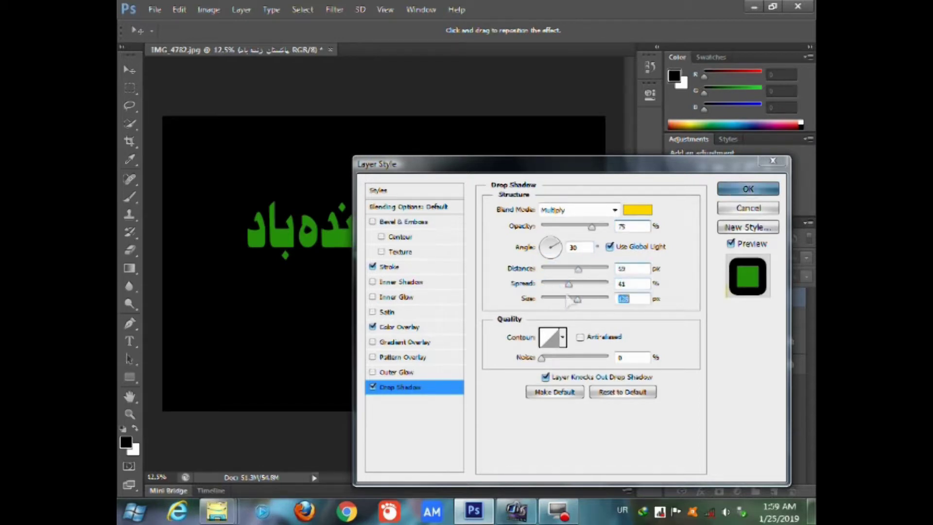
Set the shadow blend mode to Normal and fine-tune its distance, spread and size
left_click(614, 210)
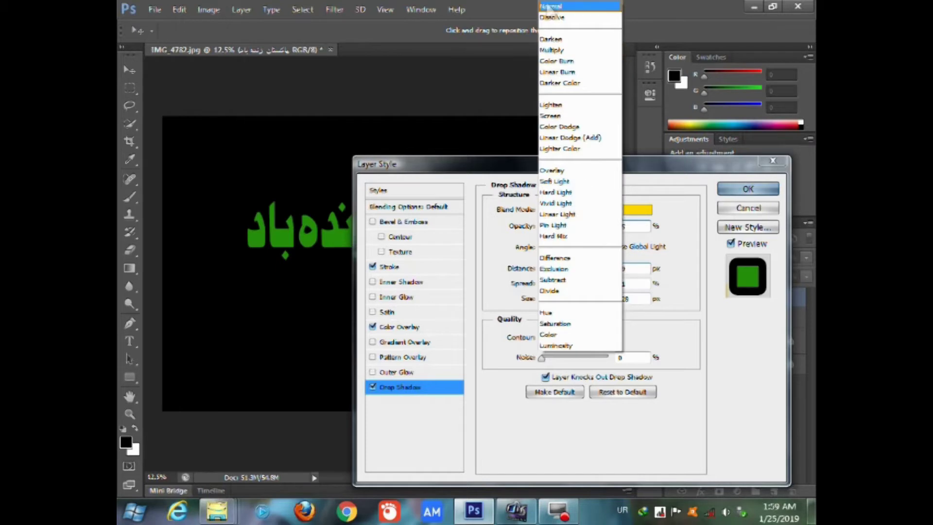
left_click(563, 5)
left_click_drag(506, 164, 471, 306)
mouse_move(543, 409)
left_mouse_down()
mouse_move(531, 410)
mouse_move(548, 424)
mouse_move(523, 424)
mouse_move(525, 441)
mouse_move(541, 412)
mouse_move(511, 439)
left_mouse_up()
left_click(538, 425)
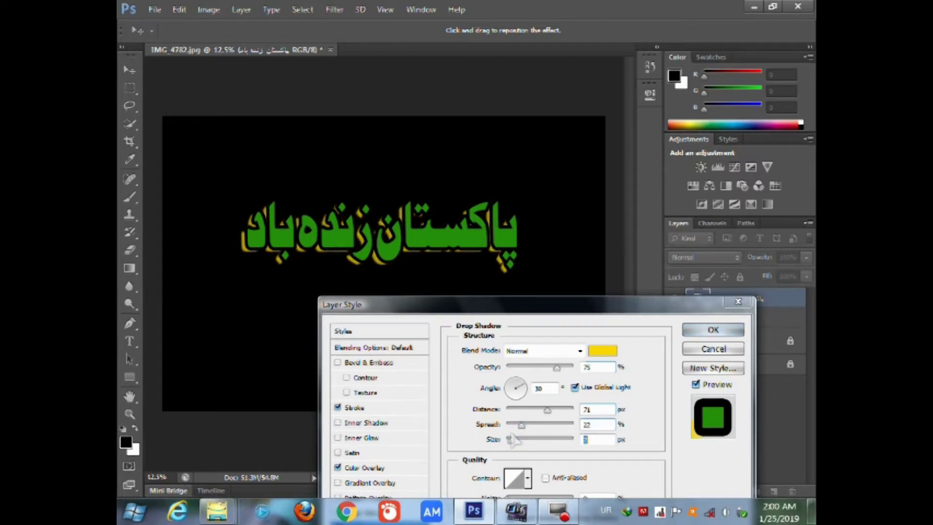
mouse_move(547, 409)
left_mouse_down()
mouse_move(533, 412)
mouse_move(545, 411)
left_mouse_up()
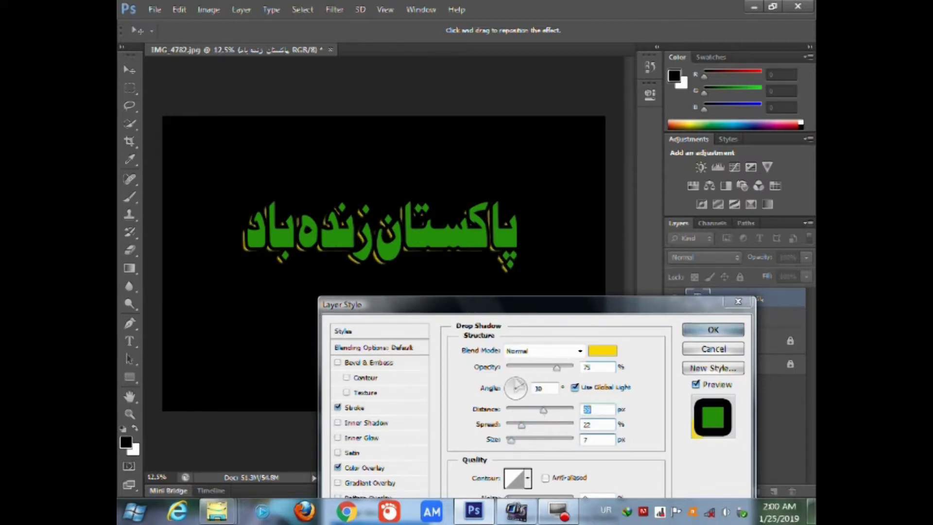
Change the shadow colour to white and enable Bevel & Emboss
left_click(599, 351)
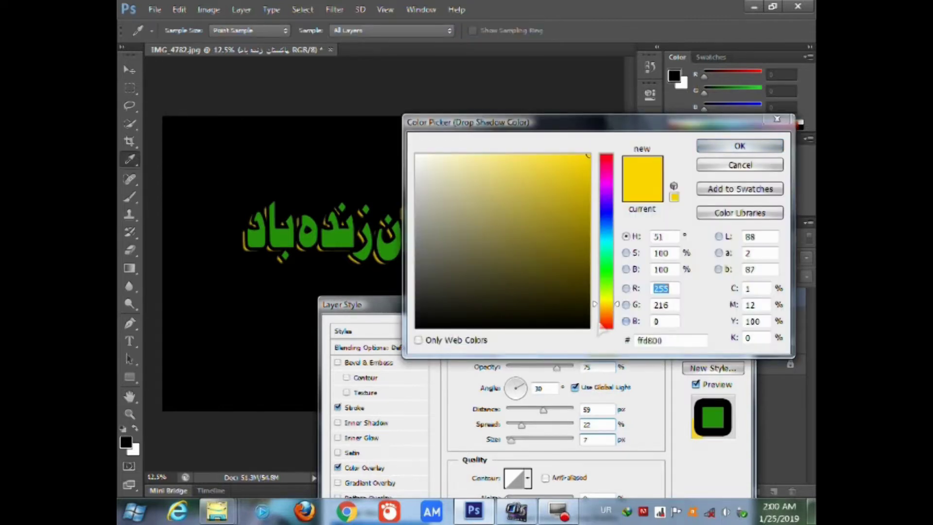
left_click(606, 322)
left_click(584, 169)
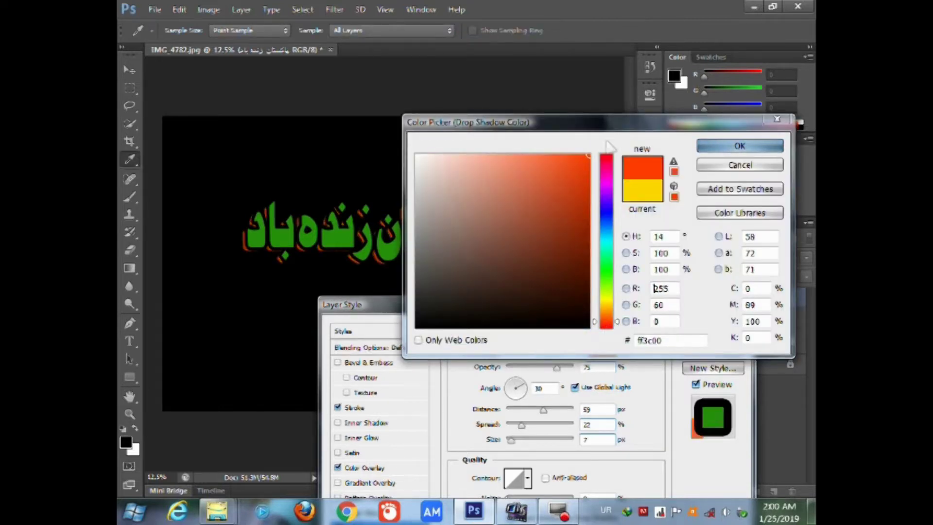
left_click(740, 146)
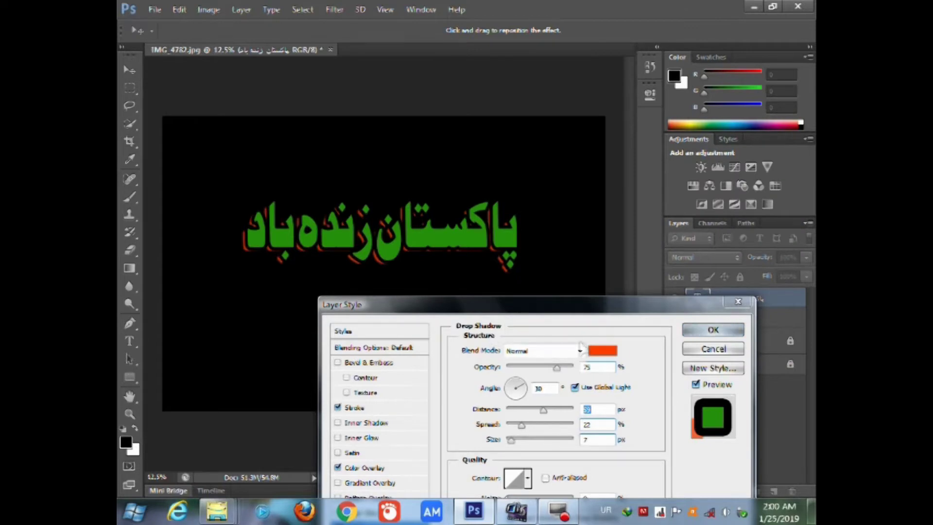
left_click(602, 350)
left_click_drag(484, 211, 417, 155)
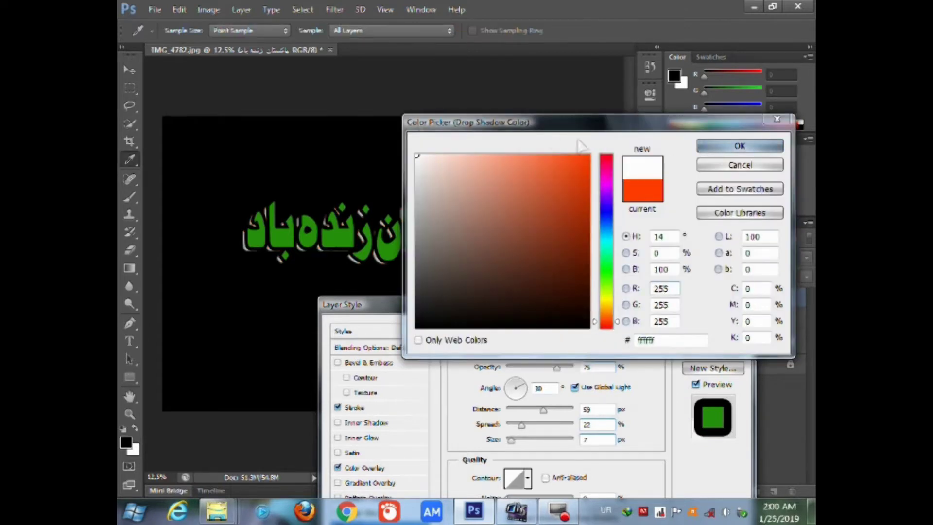
left_click(740, 146)
left_click(391, 363)
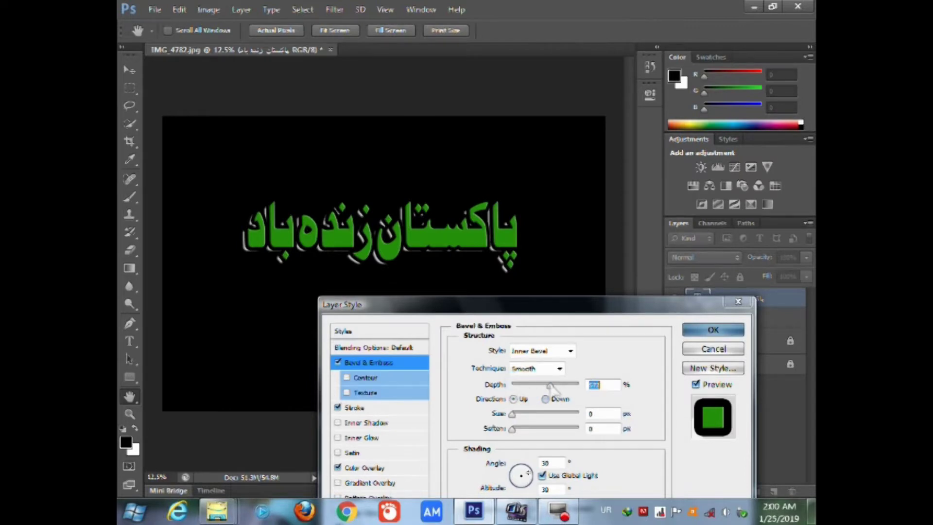
Give the green slogan a slight bevel and a 7 px white drop shadow, then confirm the layer style
left_click_drag(416, 313, 427, 278)
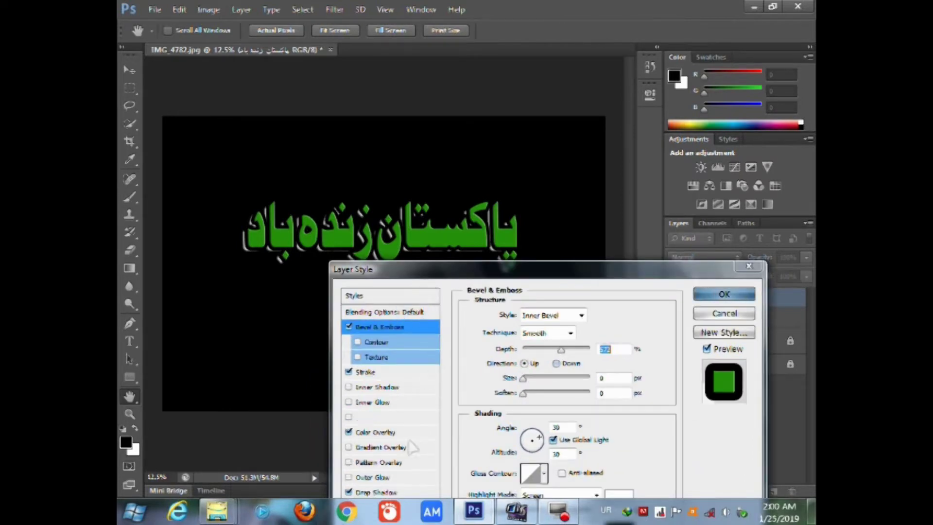
mouse_move(523, 378)
left_mouse_down()
mouse_move(545, 379)
mouse_move(522, 378)
left_mouse_up()
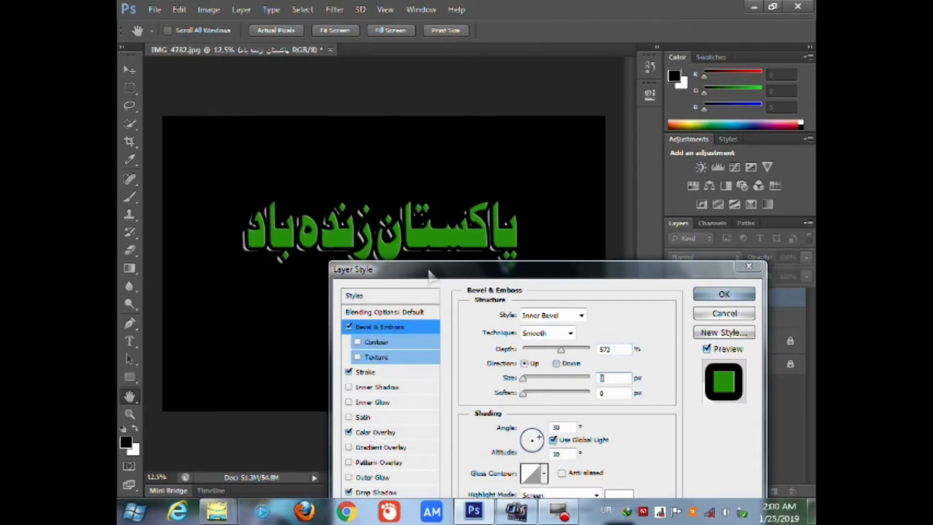
left_click_drag(430, 271, 439, 240)
left_click(389, 461)
left_click_drag(531, 374, 532, 374)
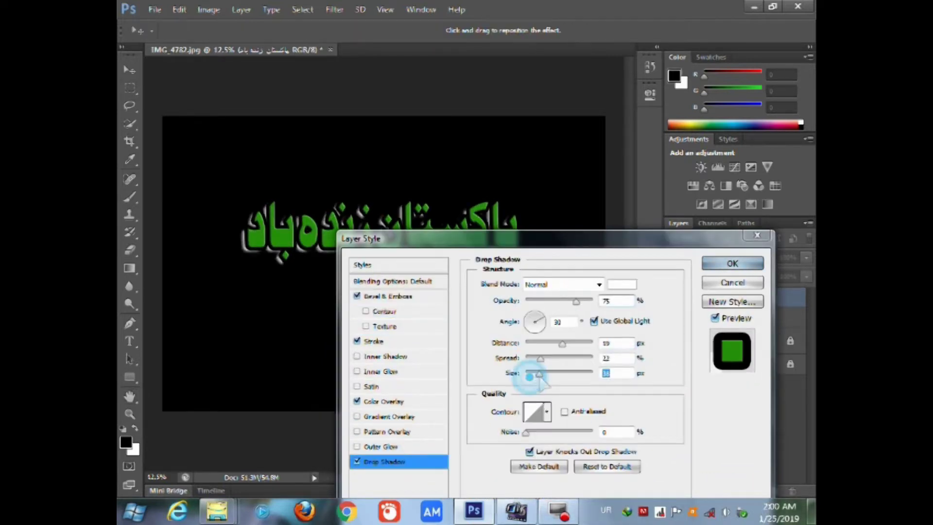
mouse_move(562, 343)
left_mouse_down()
mouse_move(564, 359)
mouse_move(556, 360)
mouse_move(550, 344)
mouse_move(565, 344)
left_mouse_up()
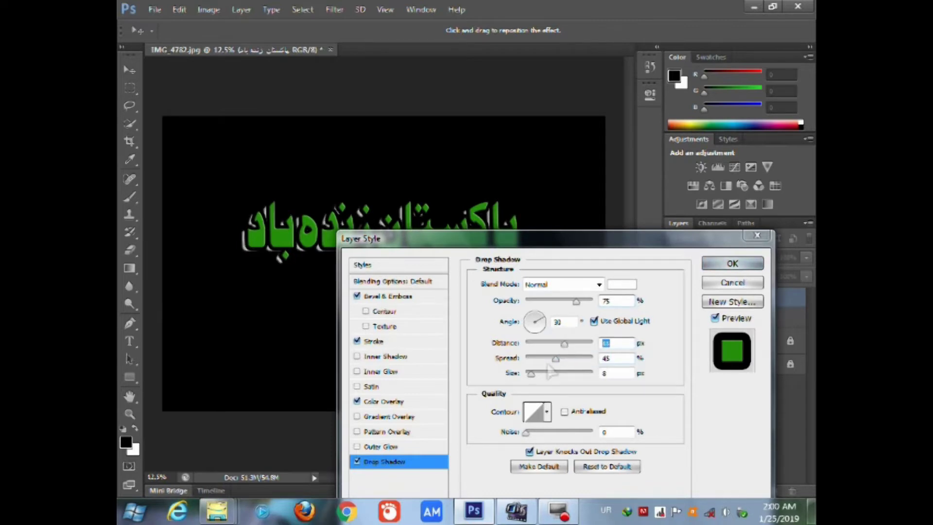
left_click_drag(531, 373, 530, 373)
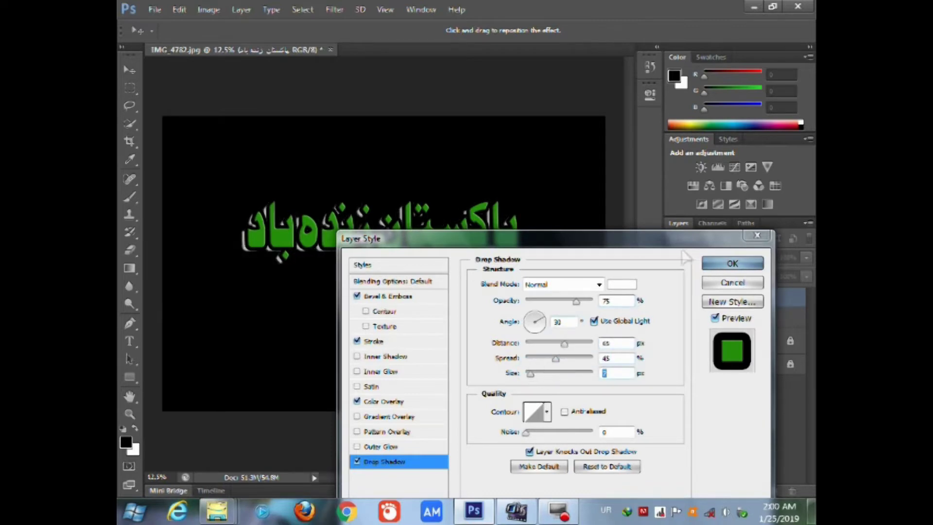
left_click(733, 263)
left_click(135, 341)
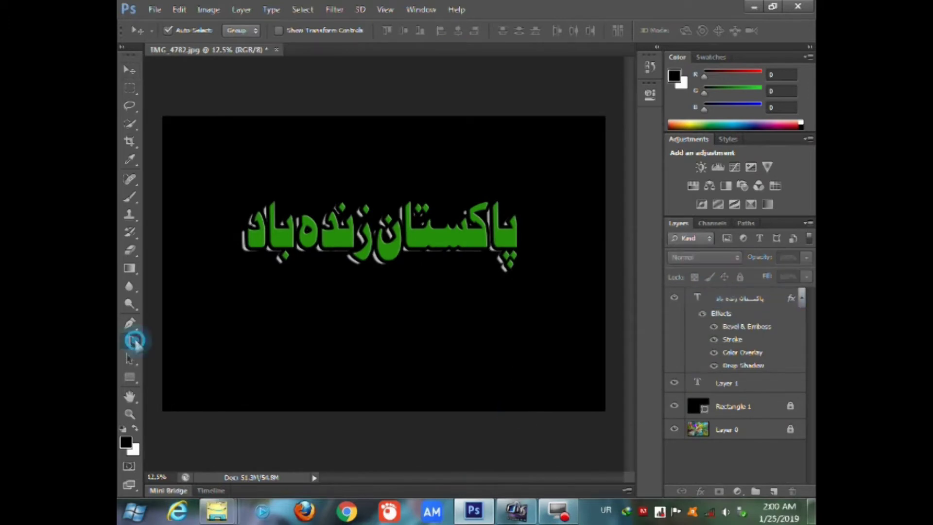
Paste a second Urdu text line and move it beneath the green slogan
left_click(458, 319)
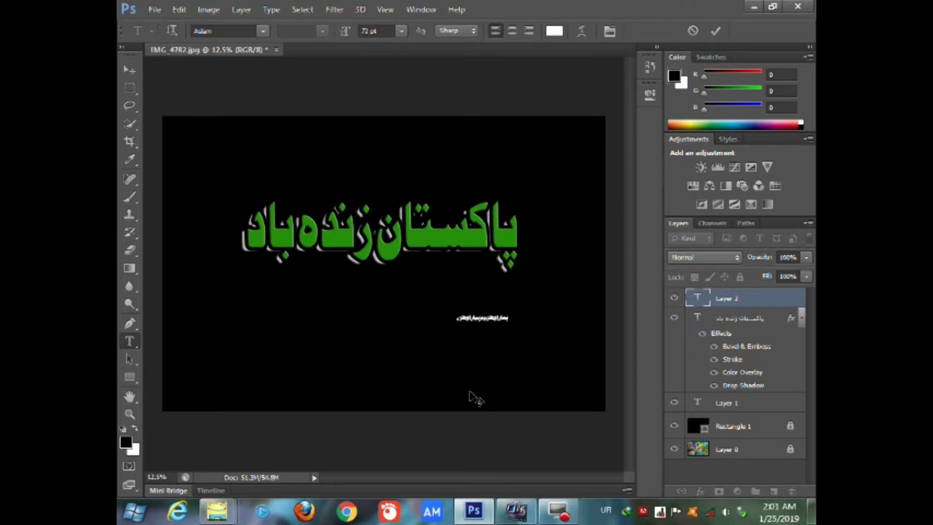
key("ctrl+v")
left_click(129, 69)
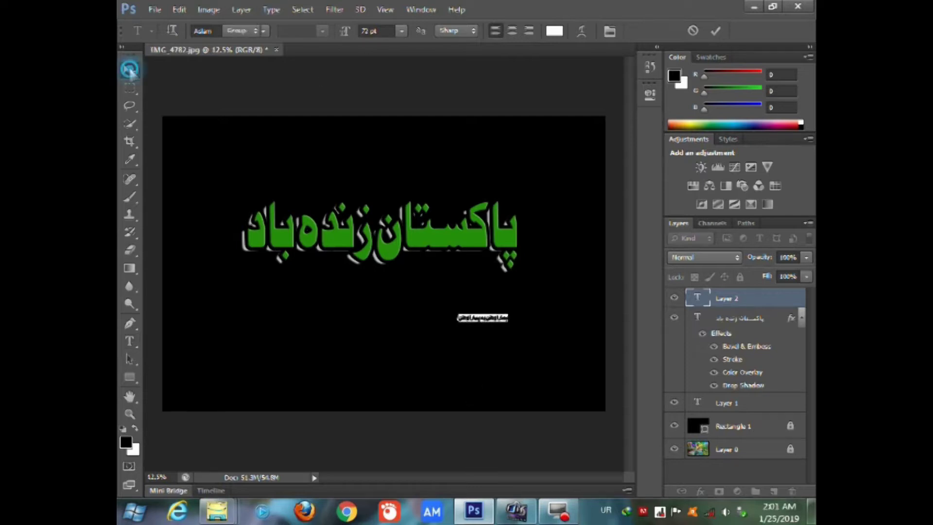
mouse_move(467, 322)
left_mouse_down()
mouse_move(385, 313)
mouse_move(423, 394)
left_mouse_up()
left_click(384, 313)
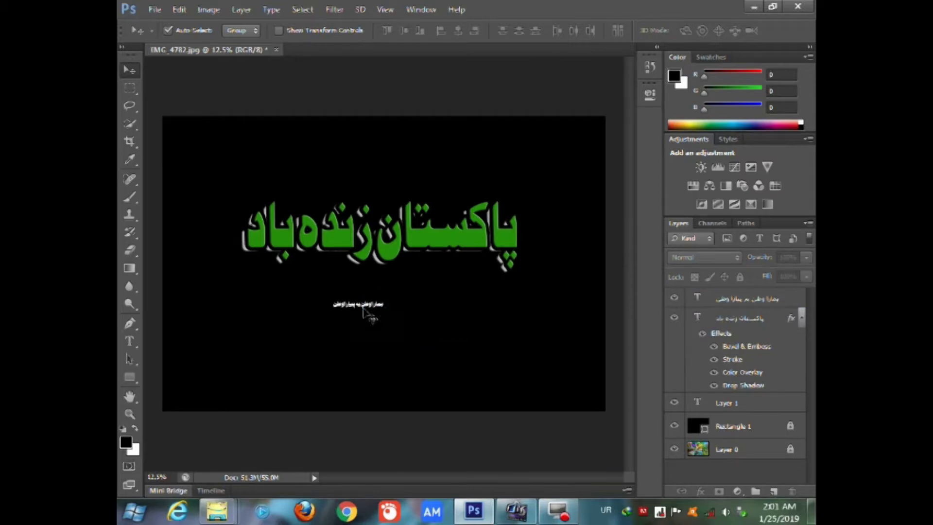
Try 30, 6 and 72 pt sizes on the small Urdu line, settling on 72 pt
left_click(138, 342)
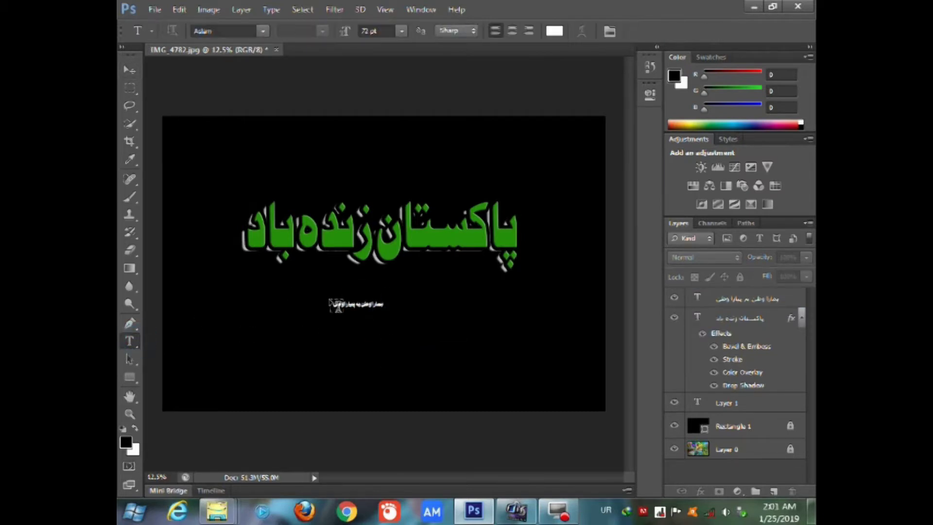
left_click(337, 304)
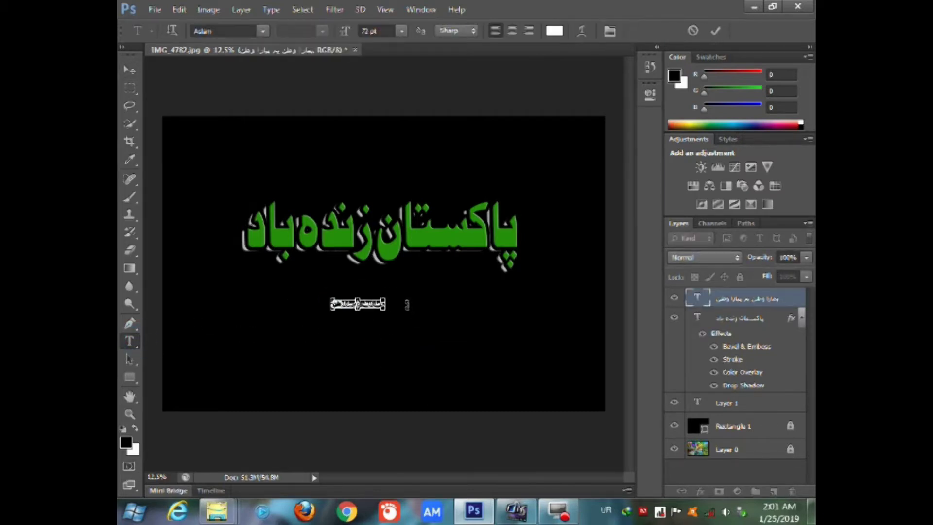
left_click(402, 30)
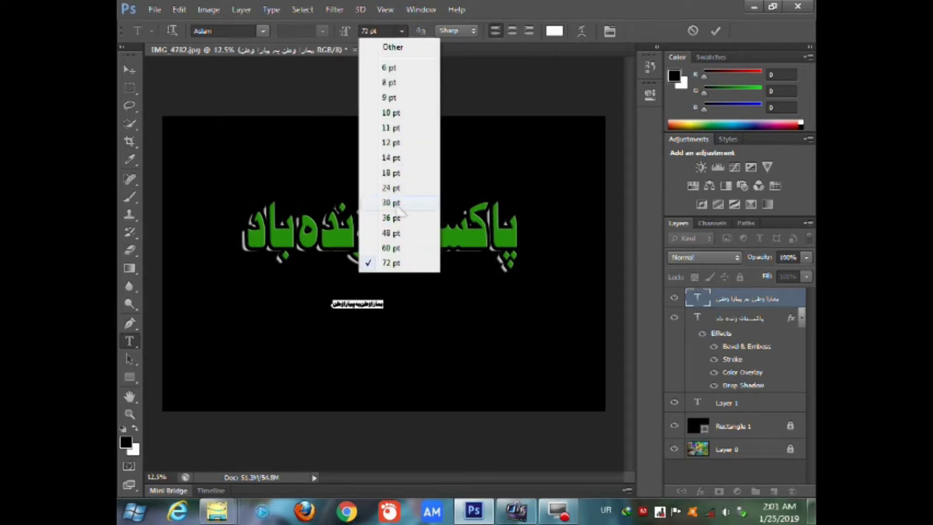
left_click(401, 208)
left_click(401, 31)
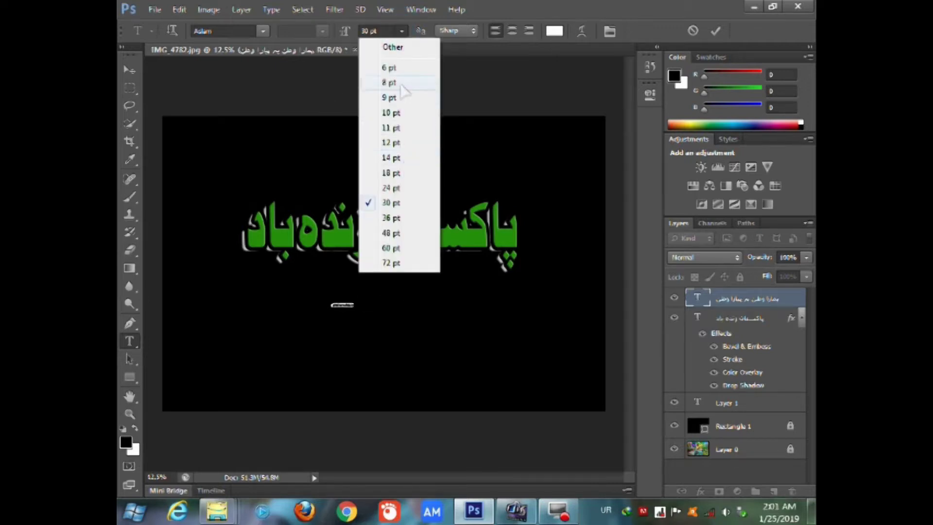
left_click(389, 68)
left_click(402, 31)
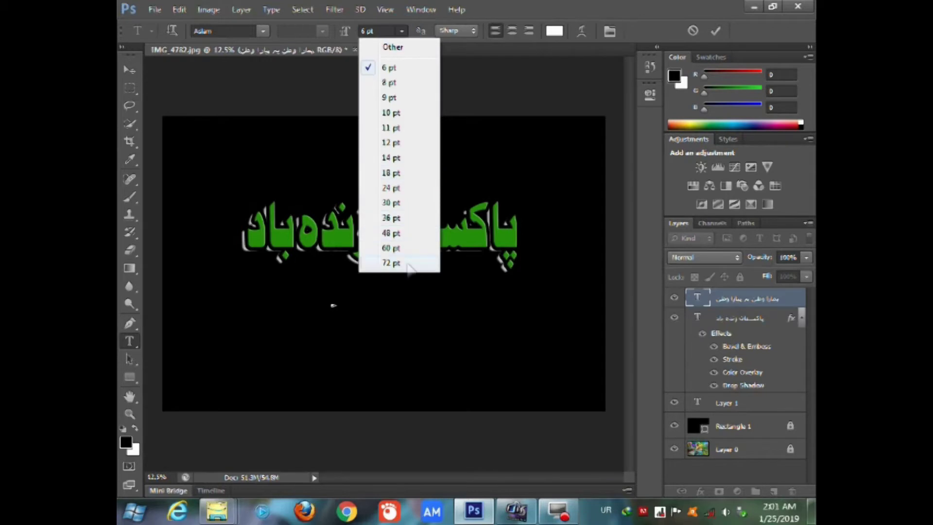
left_click(408, 264)
left_click(137, 76)
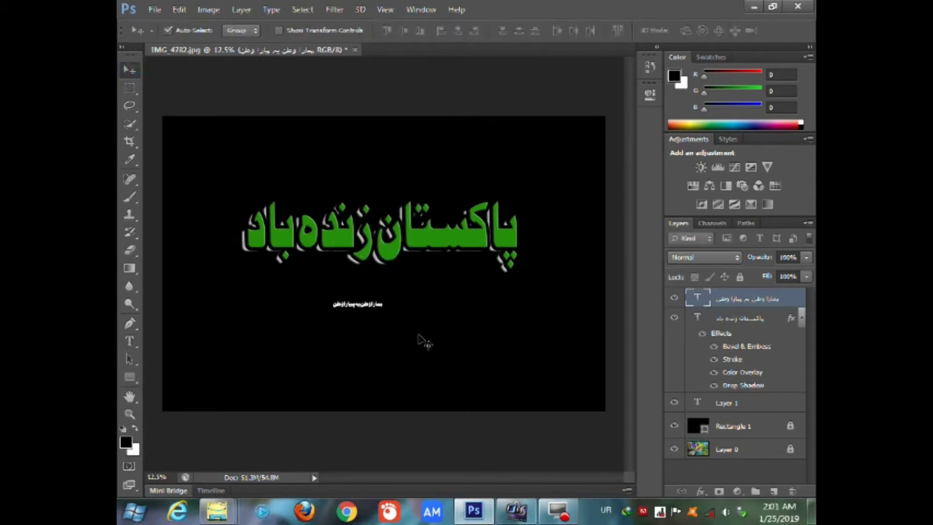
Scale the white Urdu line up to nearly the slogan's width and place it just beneath
left_click(386, 313)
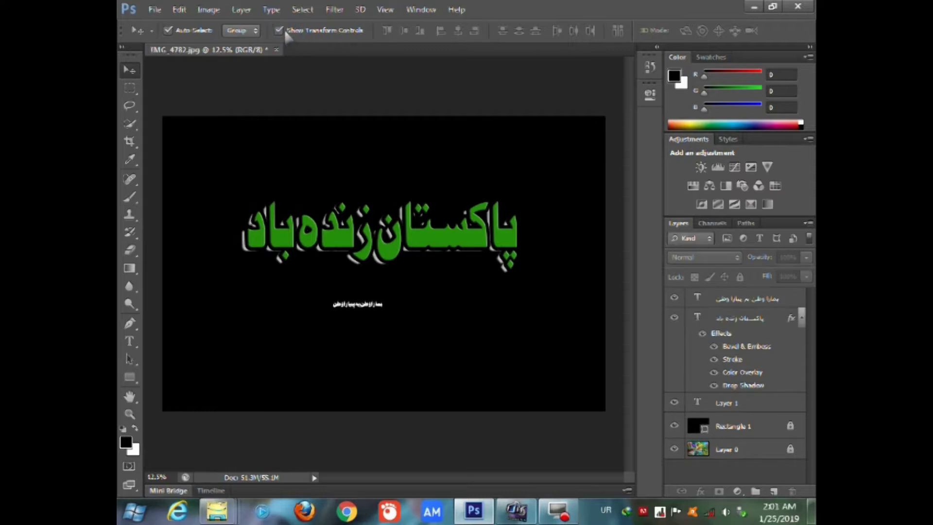
left_click(374, 307)
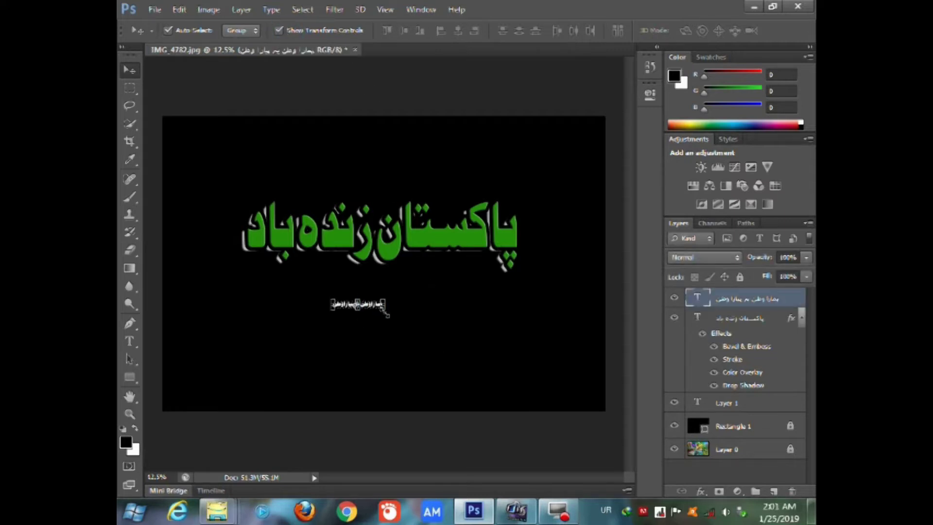
left_click_drag(387, 315, 526, 348)
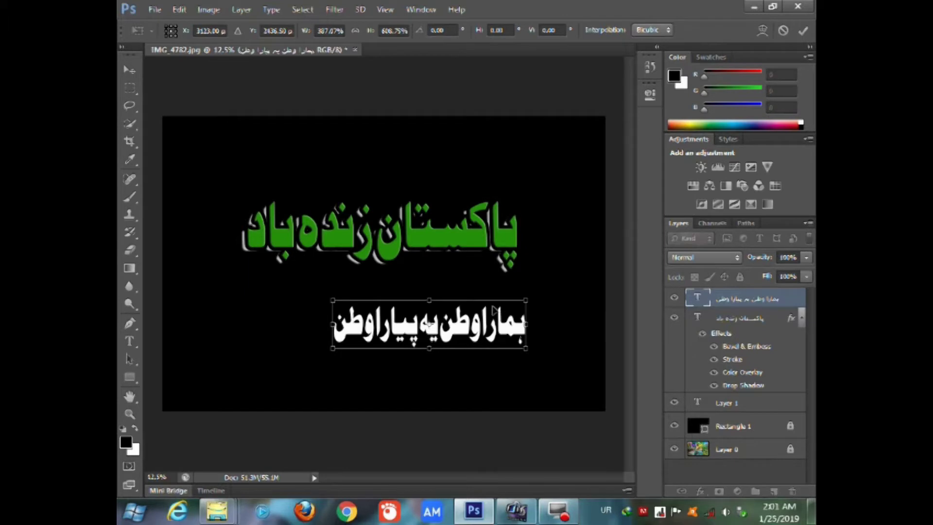
left_click_drag(494, 309, 425, 278)
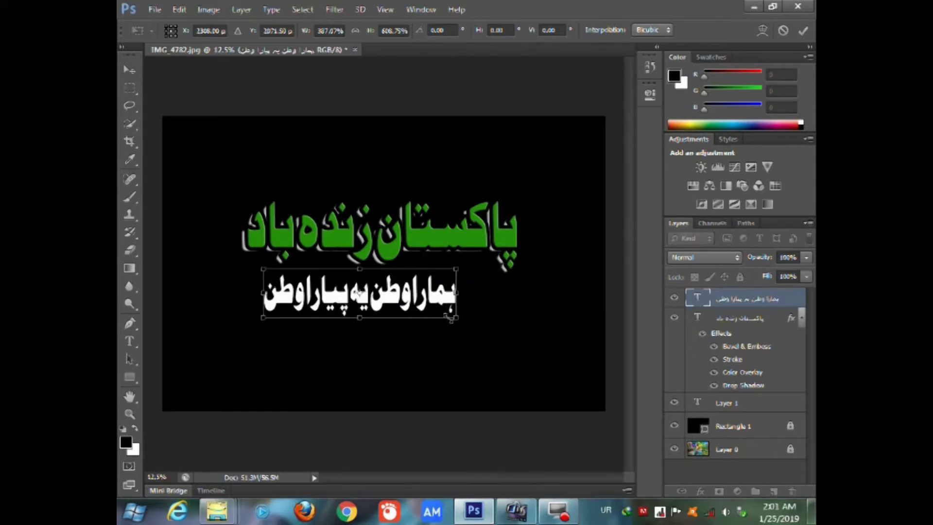
left_click_drag(449, 318, 528, 339)
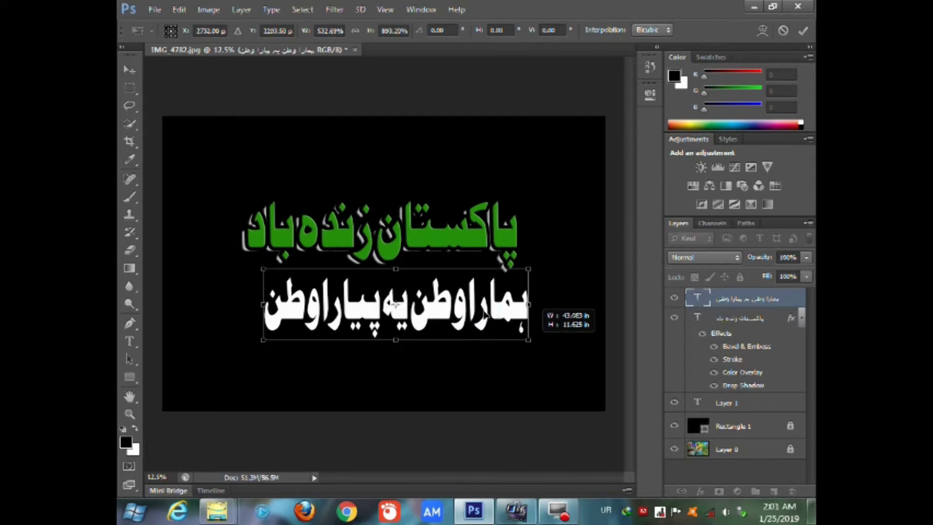
left_click_drag(485, 316, 455, 311)
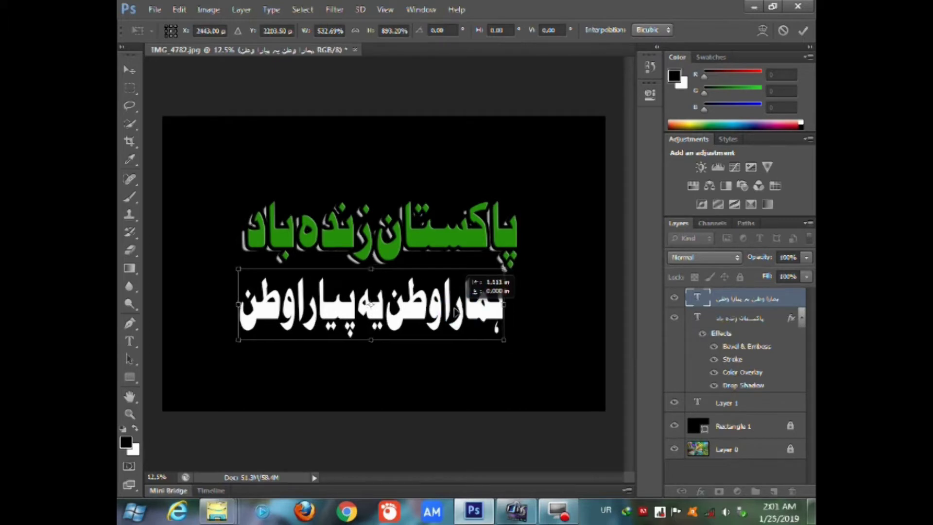
left_click(129, 70)
Apply the transform and change the white Urdu line's font to Awad Unicode
left_click(375, 198)
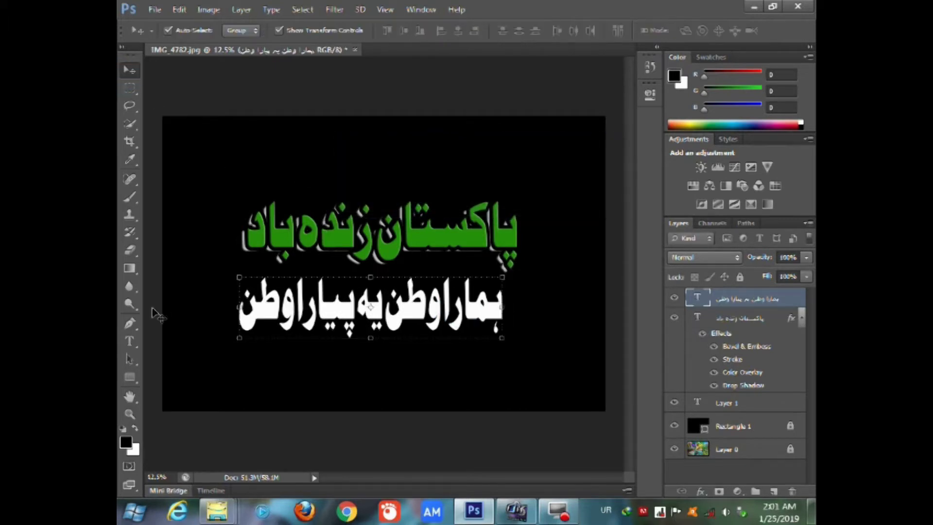
left_click(130, 341)
double_click(238, 305)
left_click(525, 307)
key("ctrl+a")
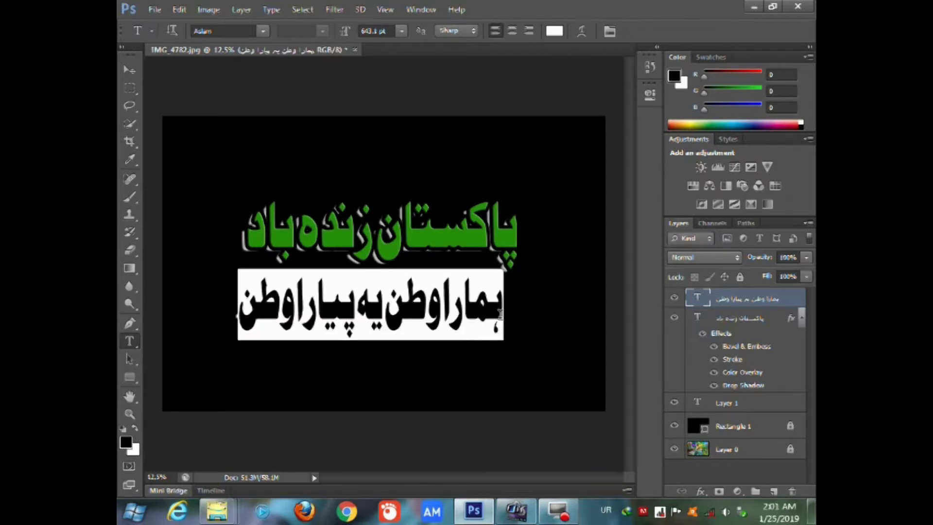
left_click(264, 32)
left_click(273, 57)
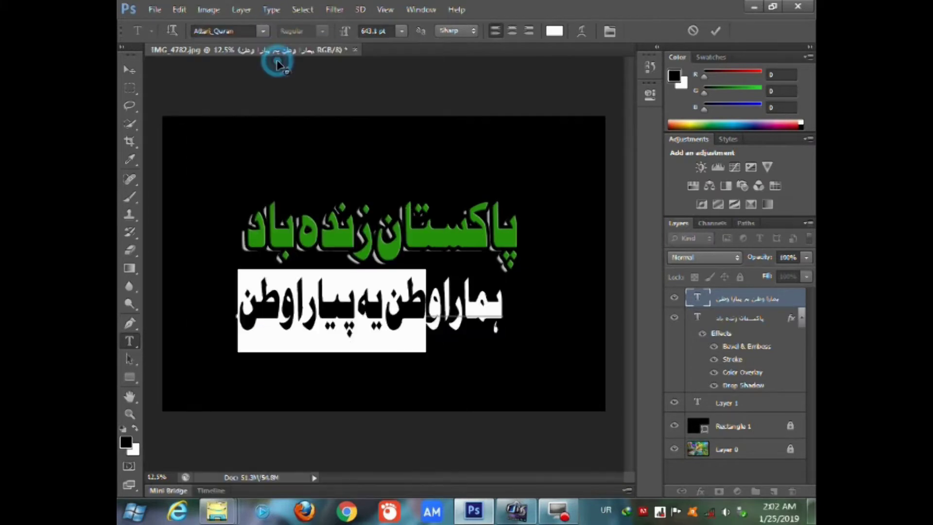
left_click(264, 32)
left_click(278, 58)
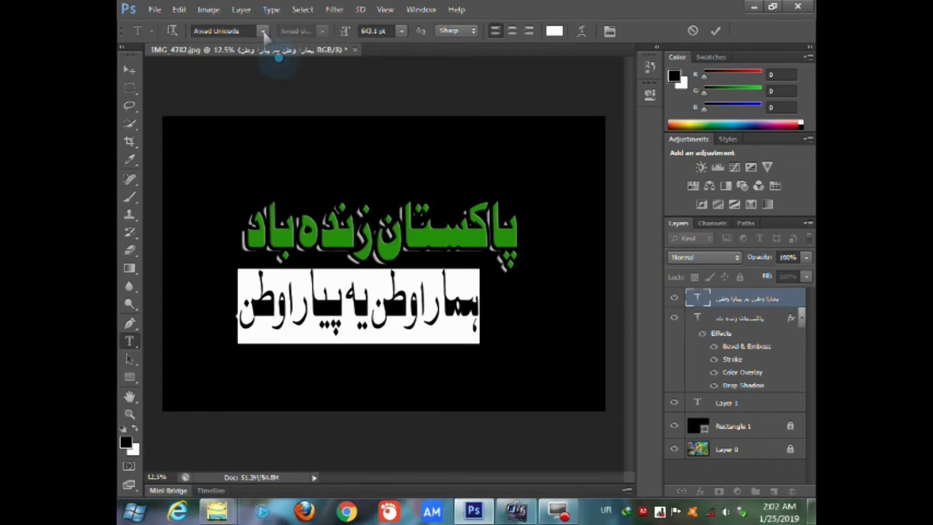
Commit the font change and nudge the white line into place under the slogan
left_click(129, 70)
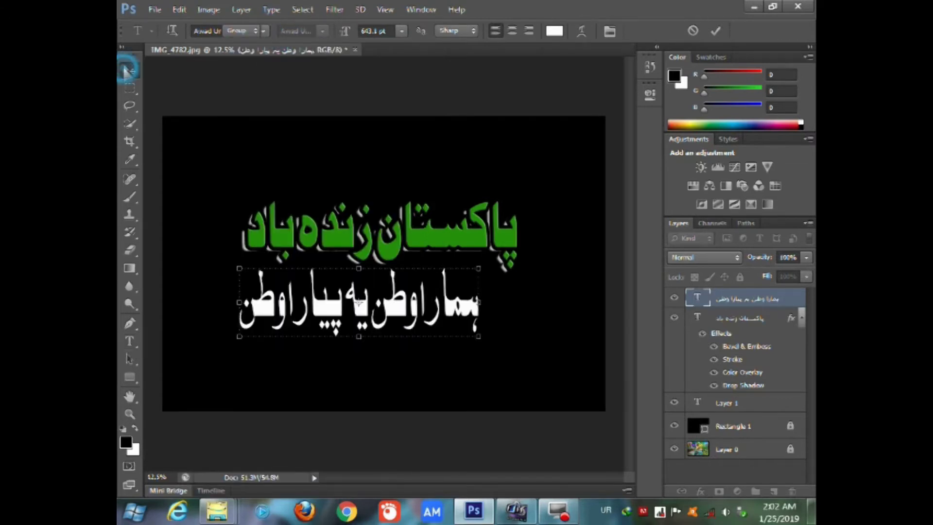
left_click_drag(400, 299, 411, 300)
left_click(369, 164)
left_click(731, 424)
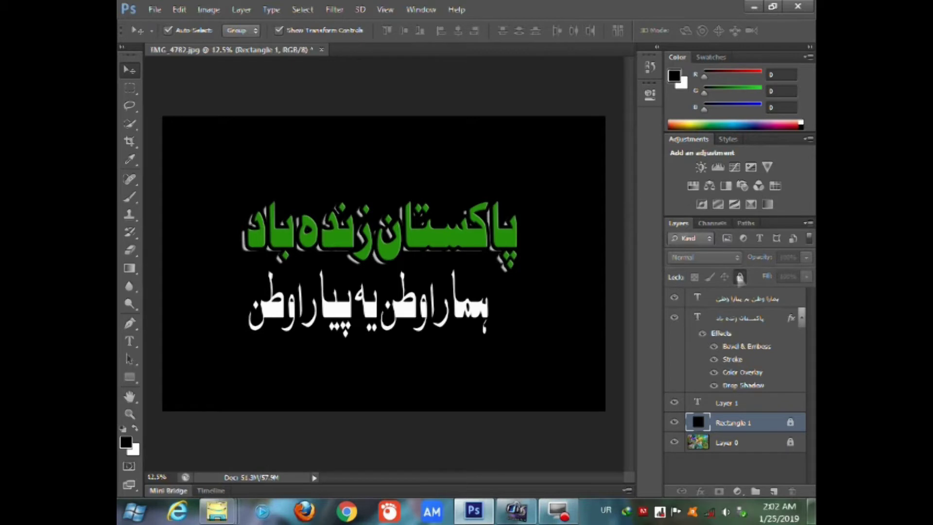
Delete the black background rectangle and the unlocked photo layer to leave transparency
key("Delete")
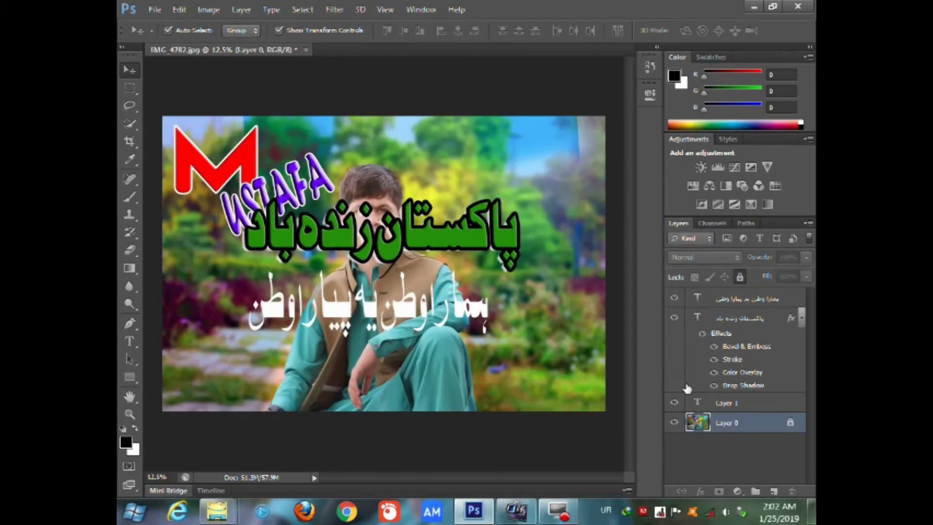
double_click(739, 423)
left_click(735, 283)
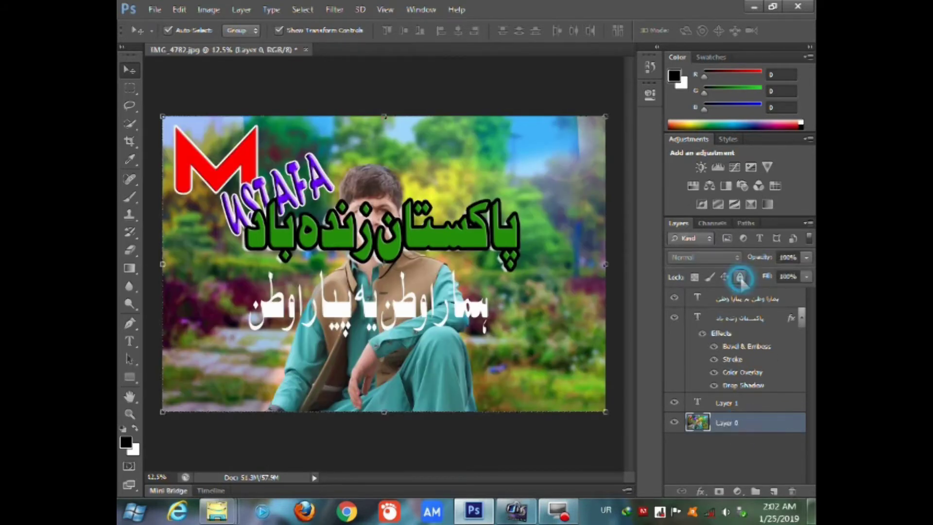
key("Delete")
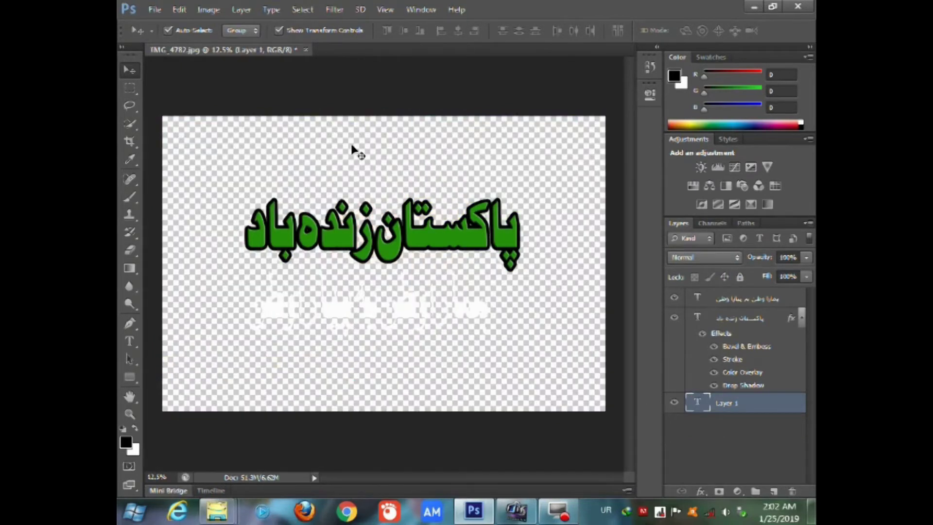
Colour the second Urdu line red and commit the text edit
left_click(408, 313)
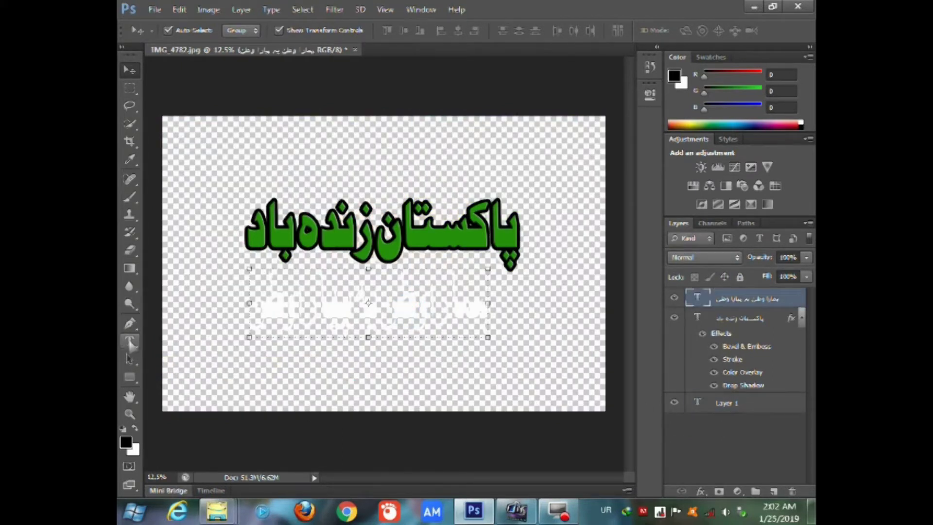
left_click(130, 343)
left_click_drag(261, 302, 491, 303)
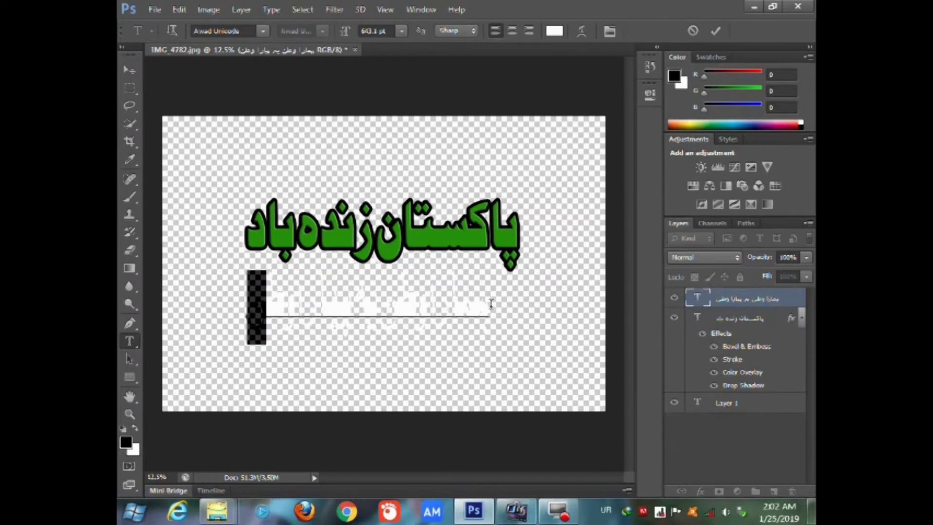
left_click(554, 32)
left_click(589, 155)
left_click(717, 155)
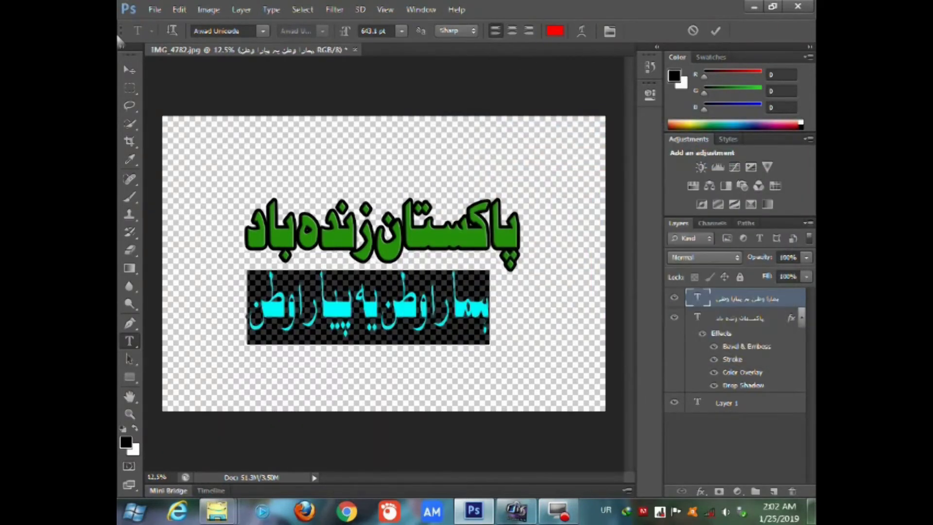
left_click(130, 69)
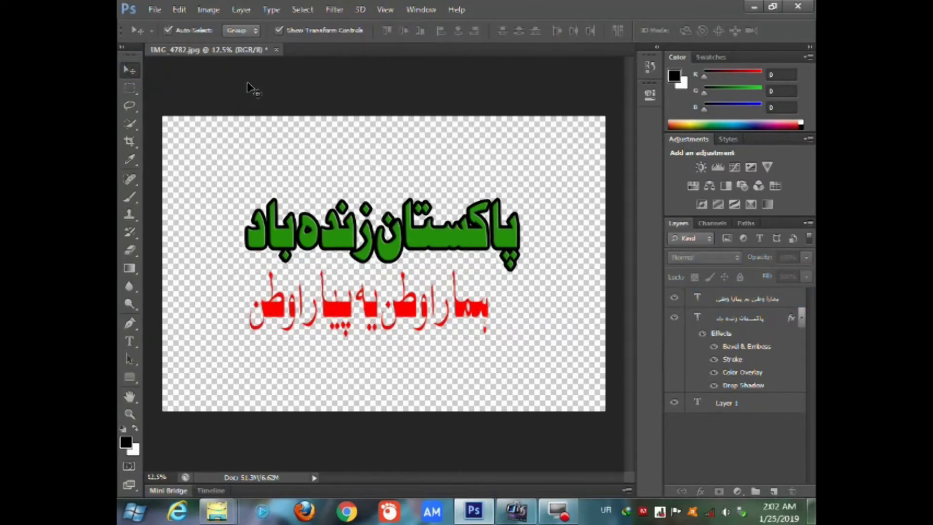
Save the design to the Desktop as IMG_4782.png in PNG format with default PNG options
left_click(155, 11)
left_click(165, 171)
left_click(308, 328)
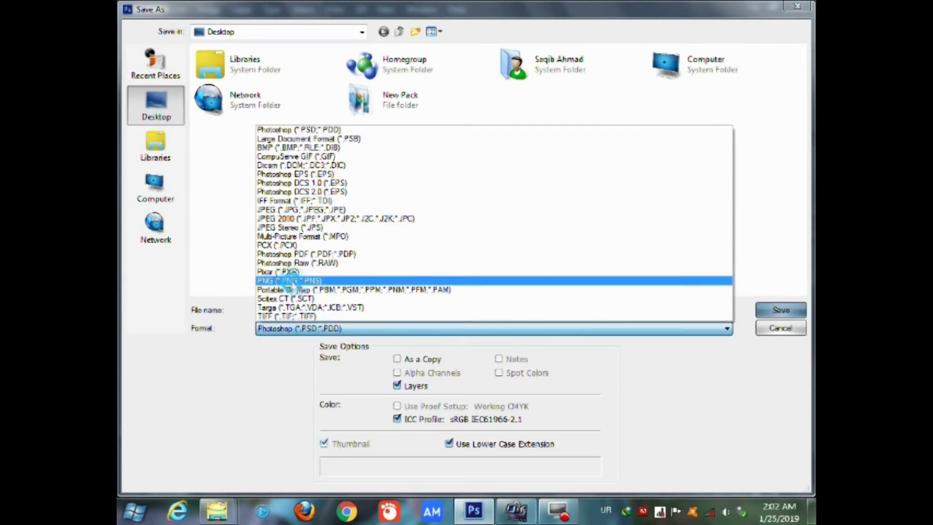
left_click(291, 281)
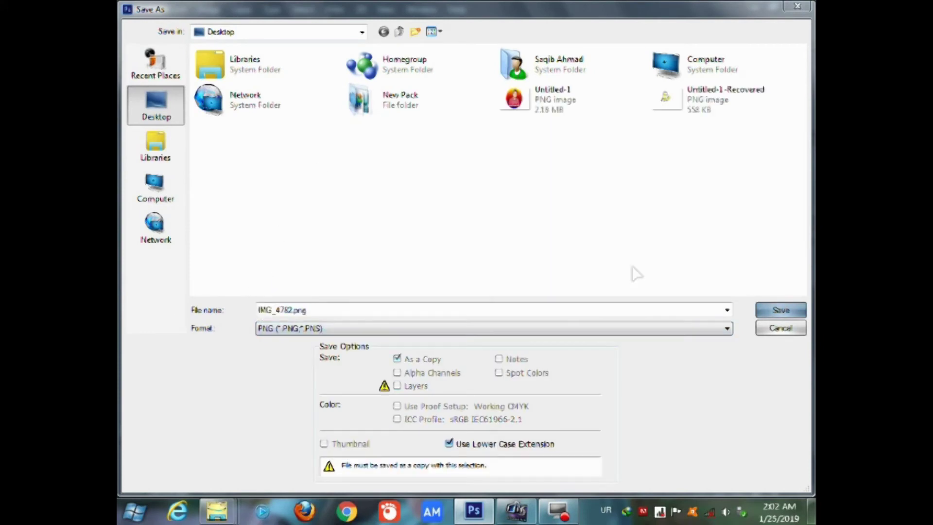
left_click(779, 311)
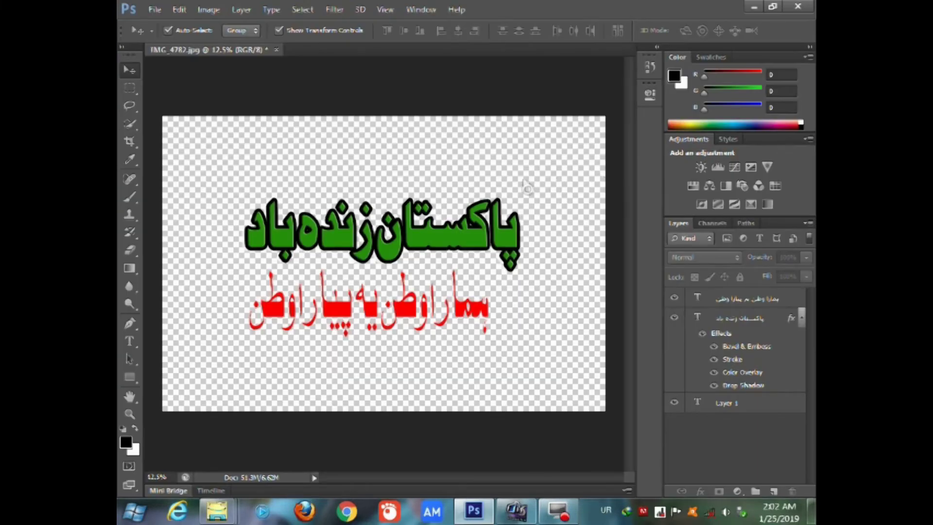
left_click(520, 155)
Minimize Photoshop and bring the VideoStudio project back into view
left_click(760, 6)
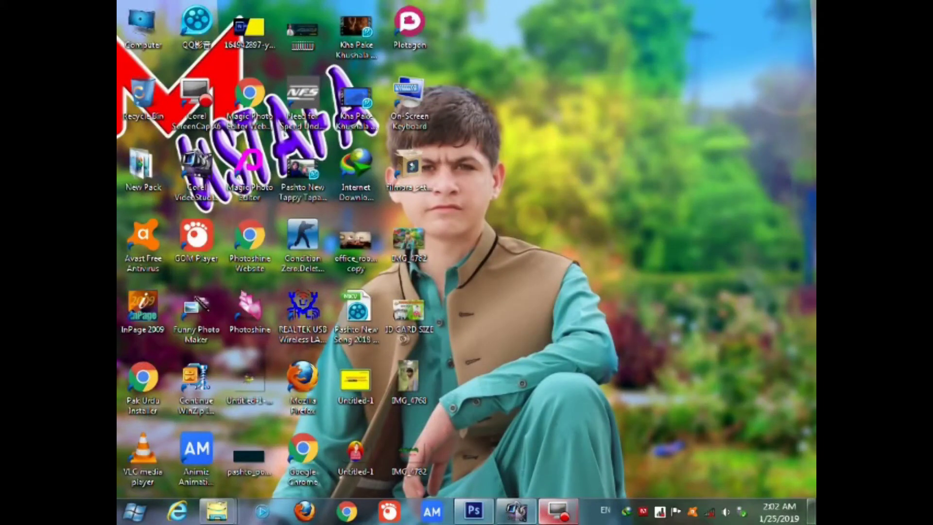
left_click_drag(511, 518, 558, 519)
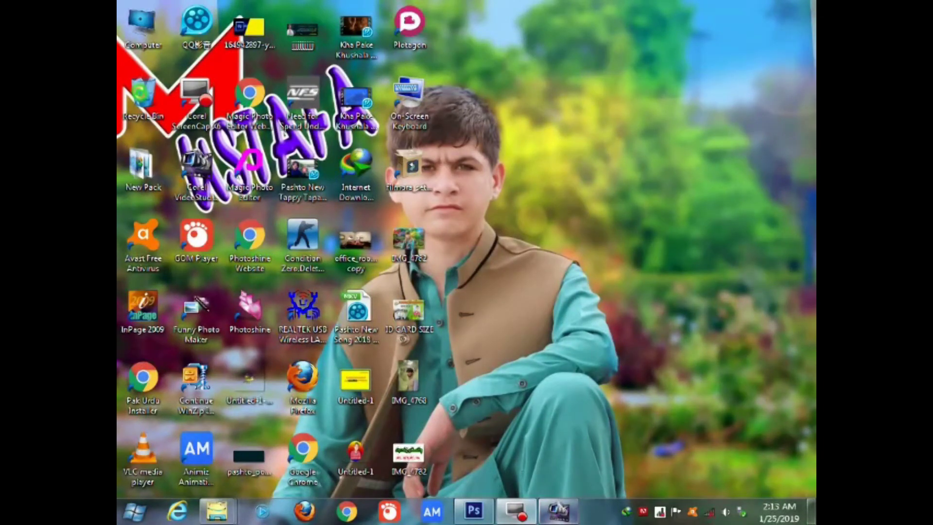
mouse_move(558, 511)
left_click(564, 436)
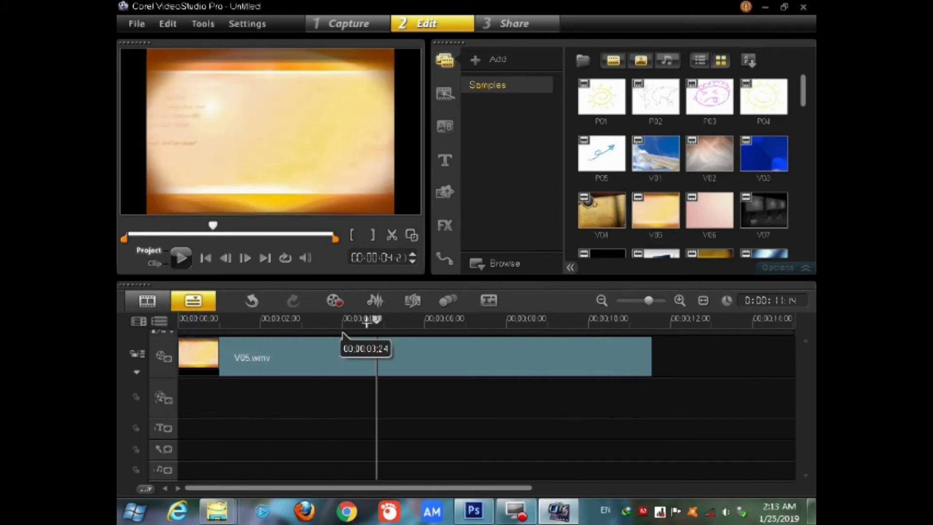
Insert the IMG_4782.png photo onto the overlay track above V05.wmv
right_click(238, 403)
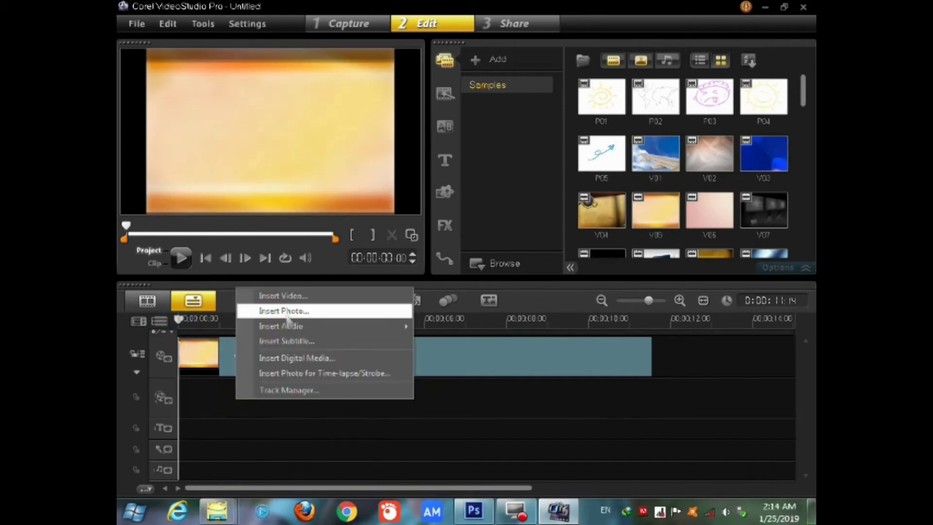
left_click(297, 310)
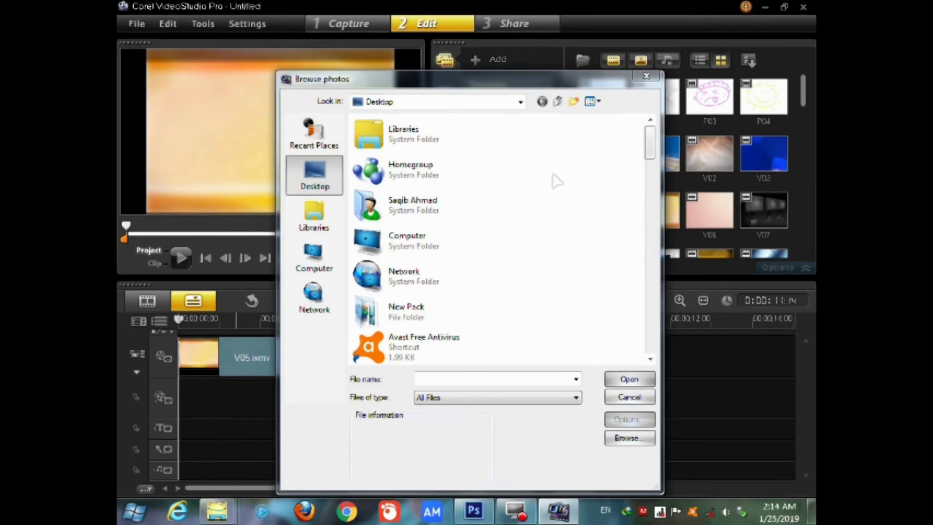
mouse_move(650, 146)
left_mouse_down()
mouse_move(654, 330)
mouse_move(667, 348)
mouse_move(651, 275)
left_mouse_up()
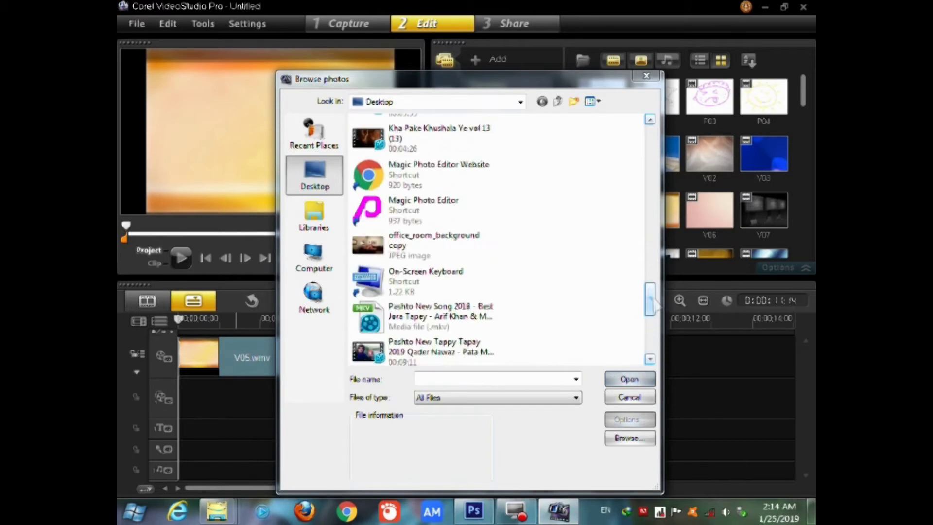
double_click(400, 260)
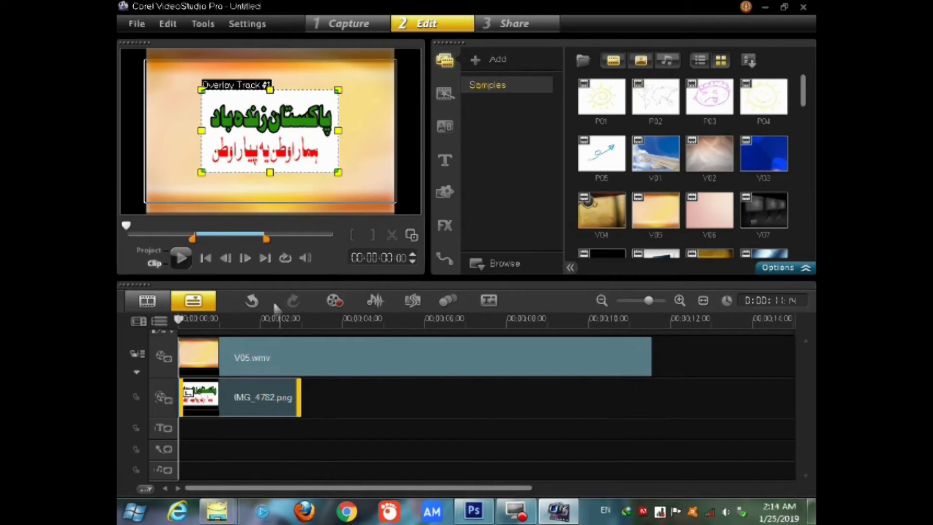
Apply chroma key to drop the slogan's white background and move the overlay slightly lower right
double_click(266, 395)
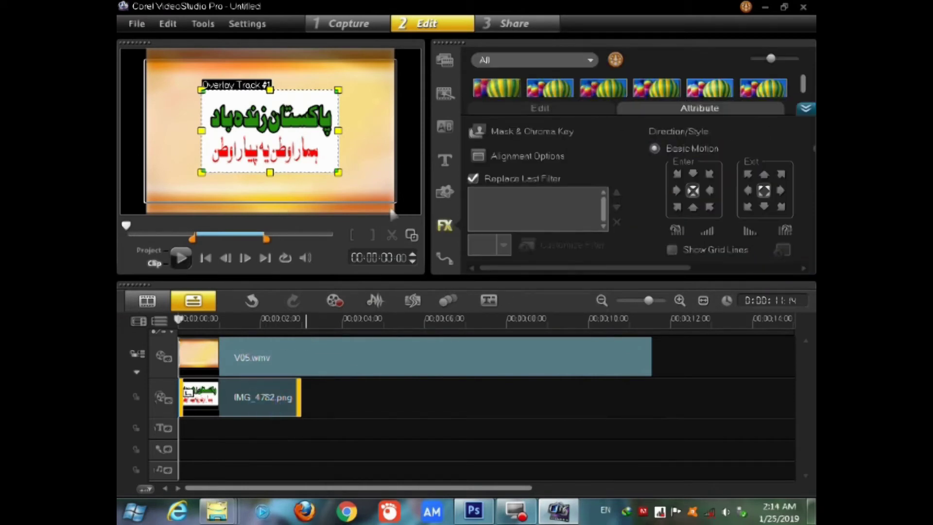
left_click(524, 132)
left_click(470, 150)
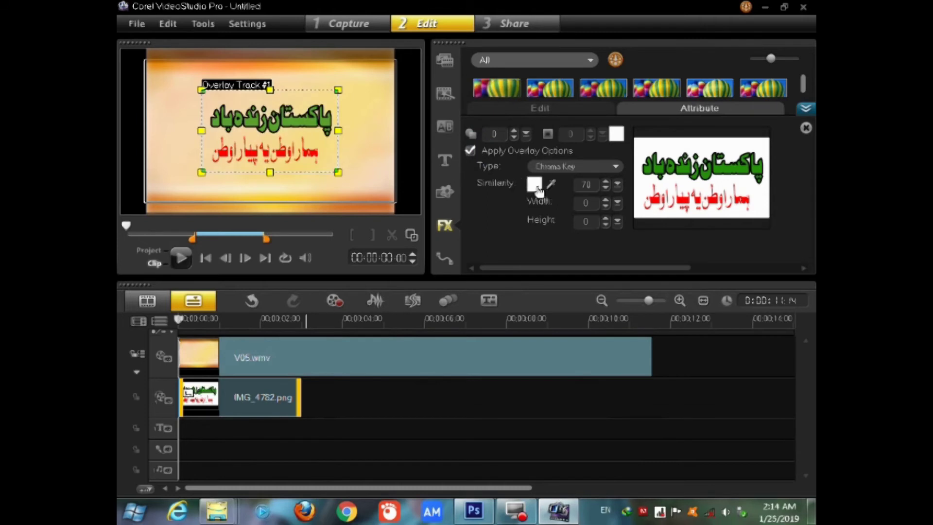
left_click_drag(305, 128, 345, 144)
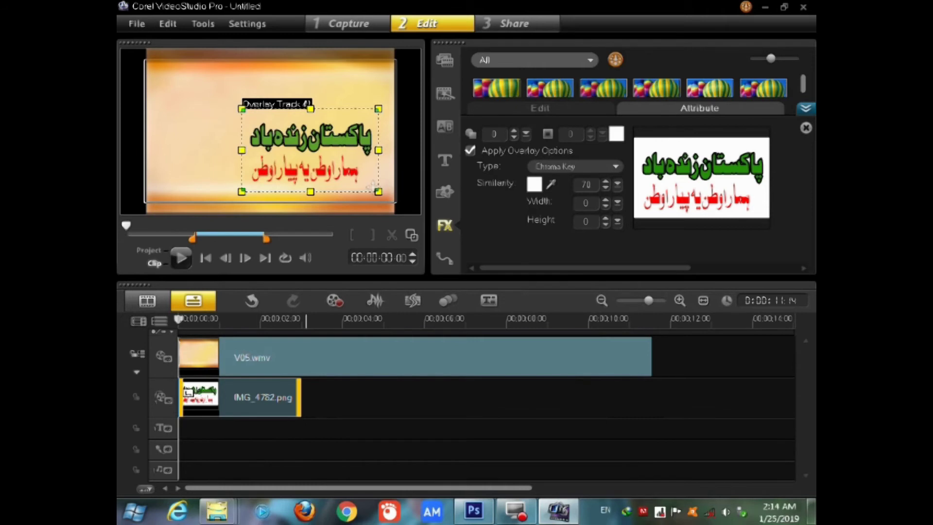
left_click_drag(317, 145, 325, 150)
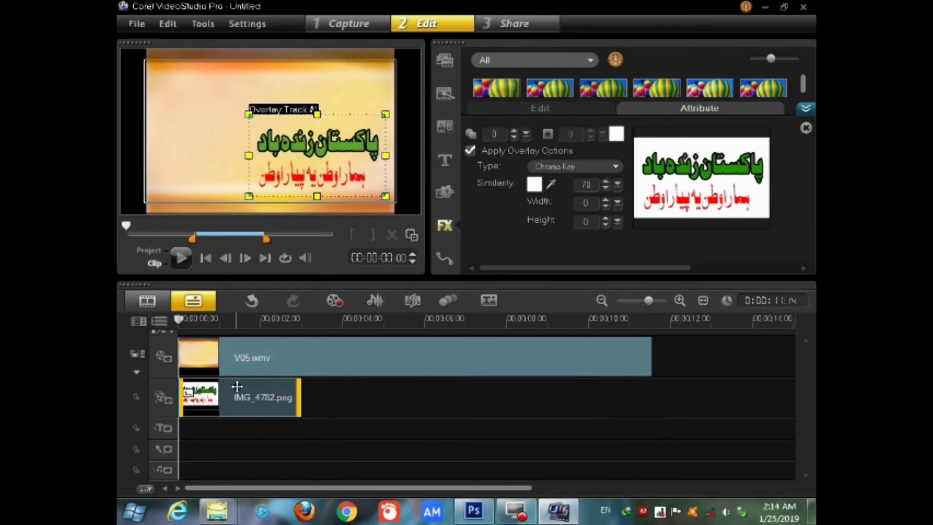
Add custom motion to the overlay with Position X raised to about 143, beyond the right edge
right_click(248, 397)
left_click(302, 292)
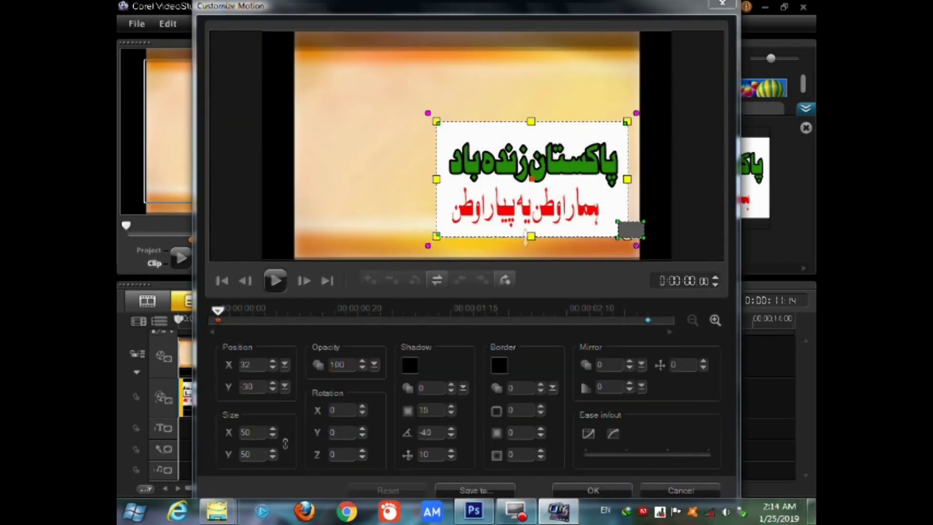
left_click(273, 368)
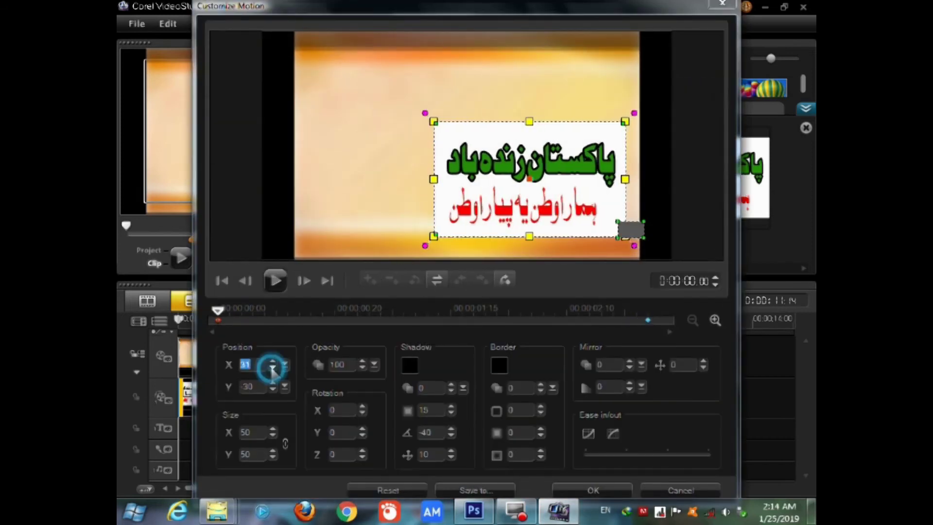
left_click(273, 362)
left_click(273, 361)
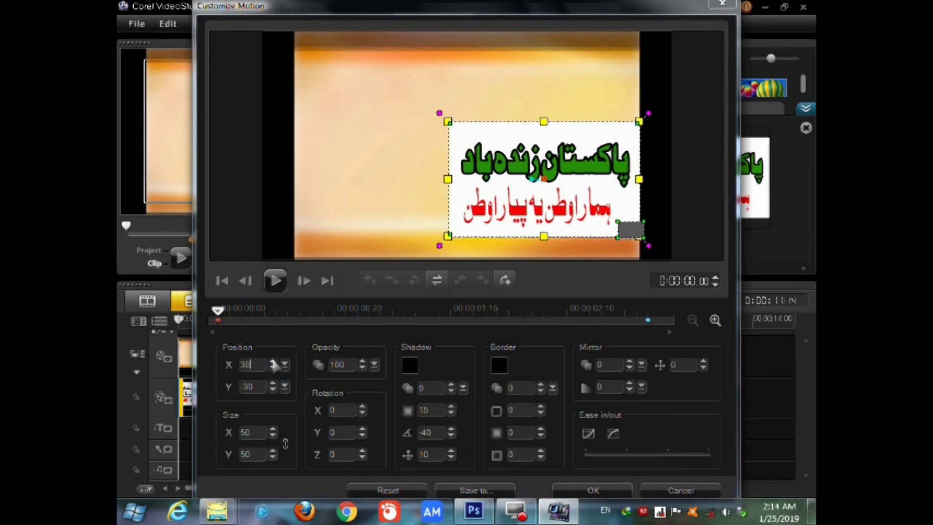
left_click(272, 362)
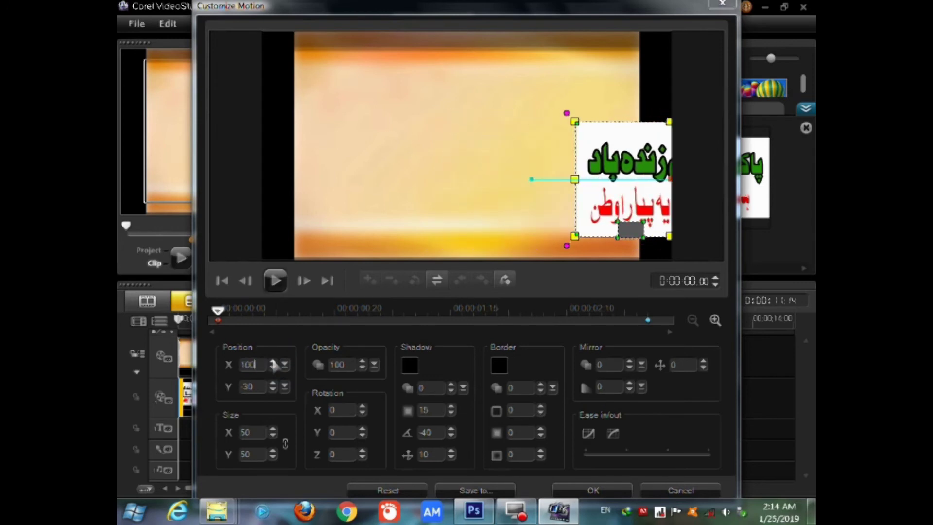
left_click(272, 362)
left_click(273, 362)
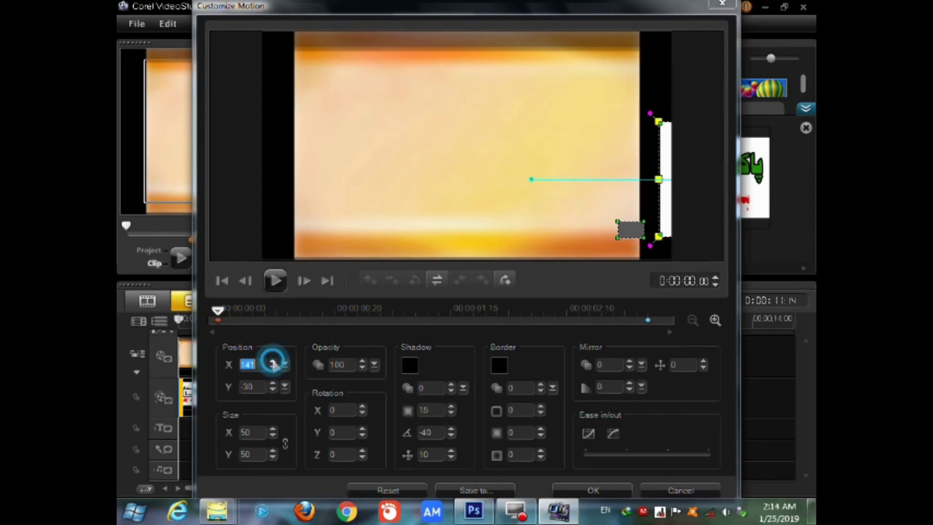
left_click(616, 492)
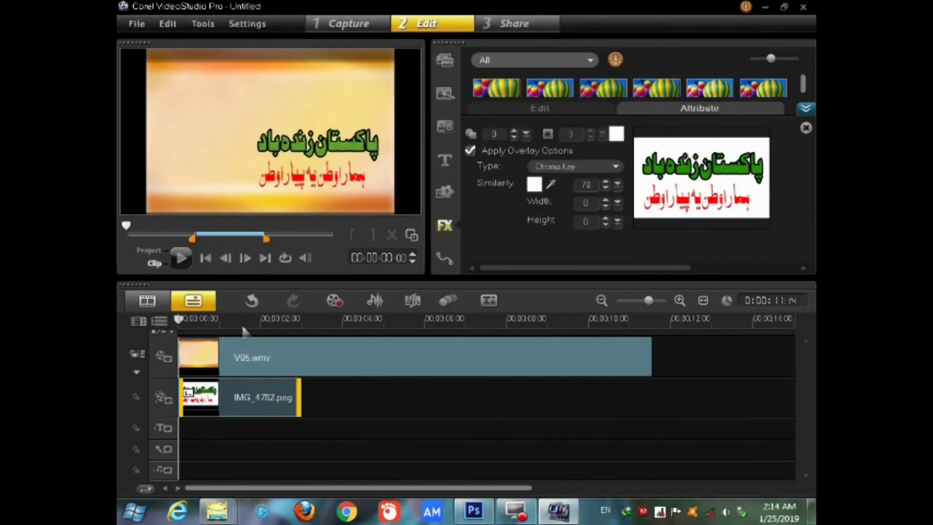
Close the overlay settings and play a preview of the project
left_click(179, 323)
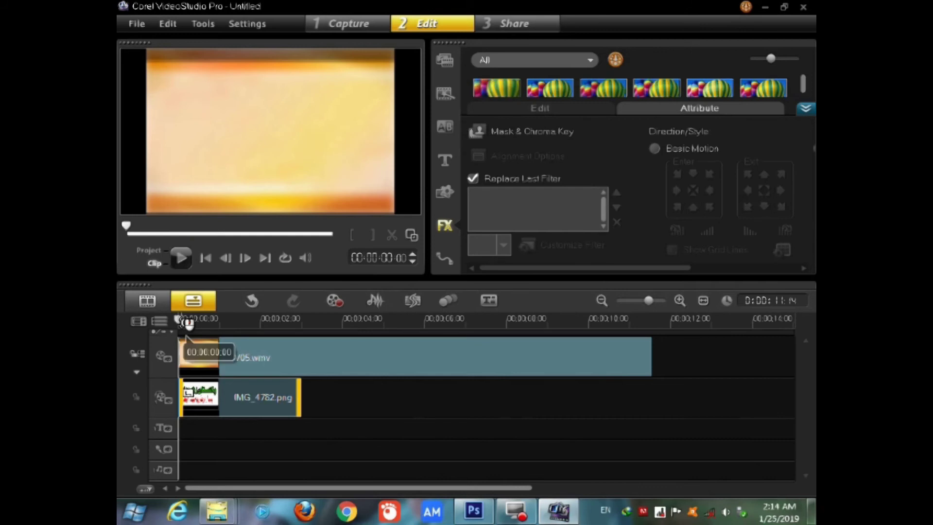
left_click(186, 337)
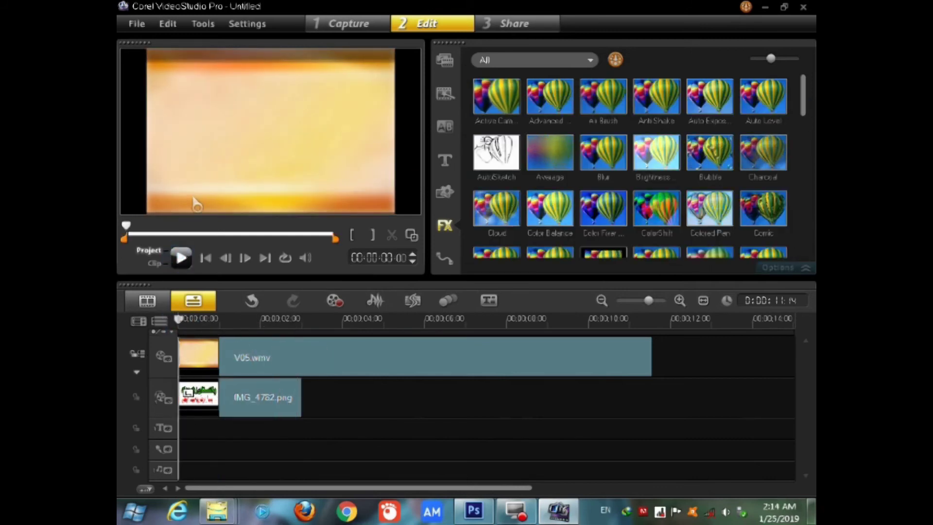
key("space")
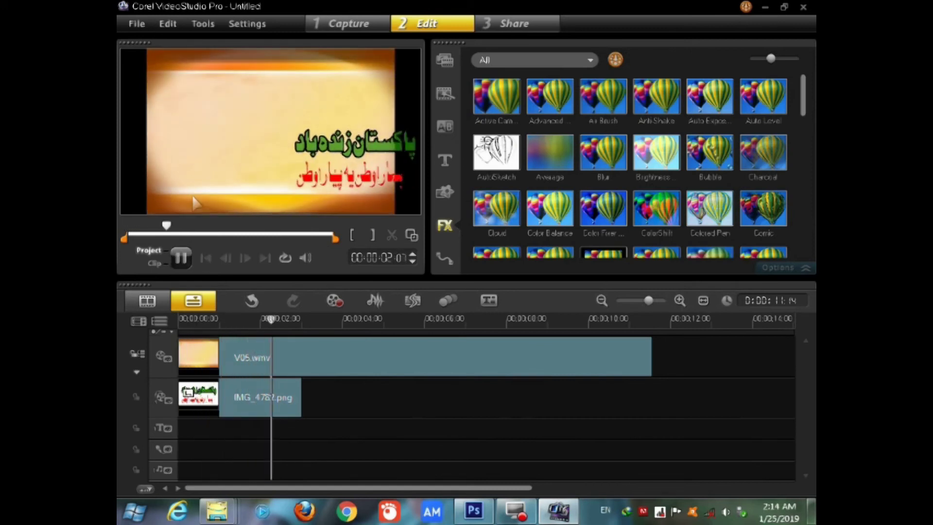
left_click(180, 258)
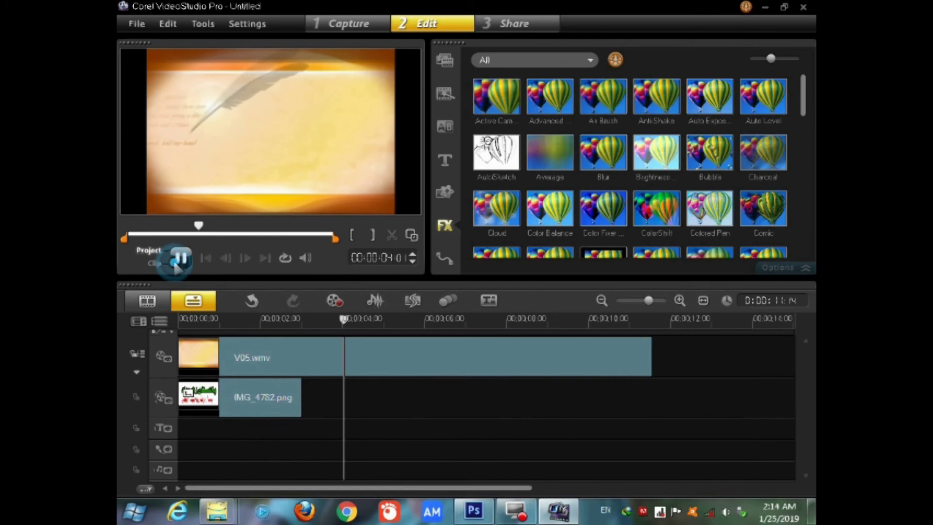
Extend the IMG_4782 clip to about 6 seconds and replay the project from the start
left_click(281, 398)
left_click_drag(300, 397, 454, 319)
left_click_drag(452, 319, 165, 323)
left_click(181, 257)
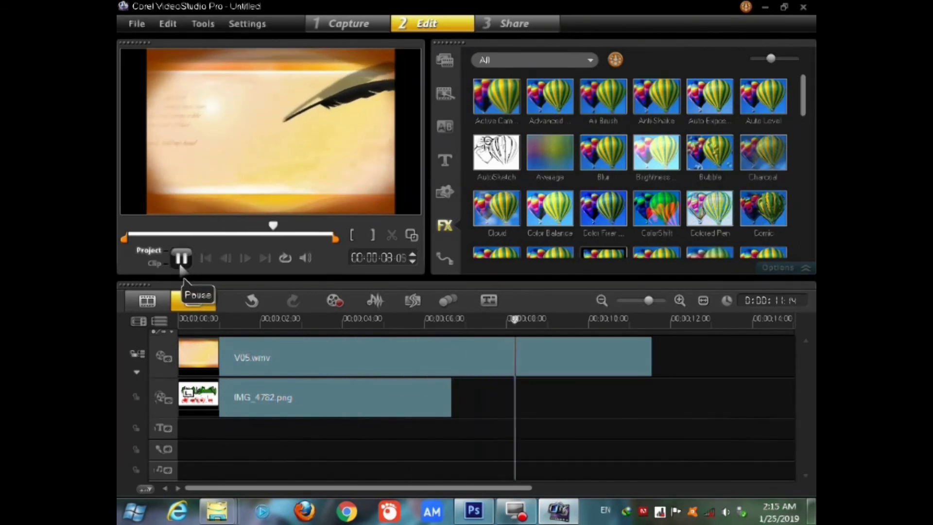
left_click(180, 321)
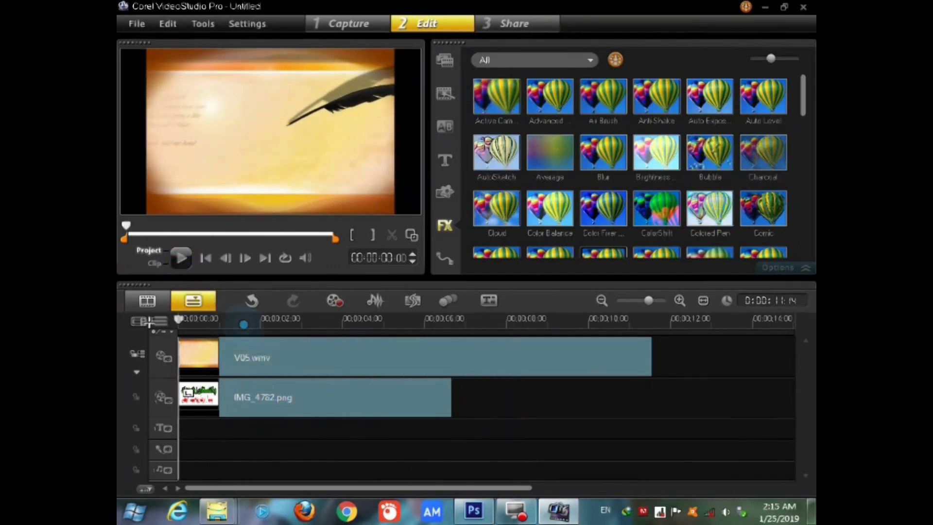